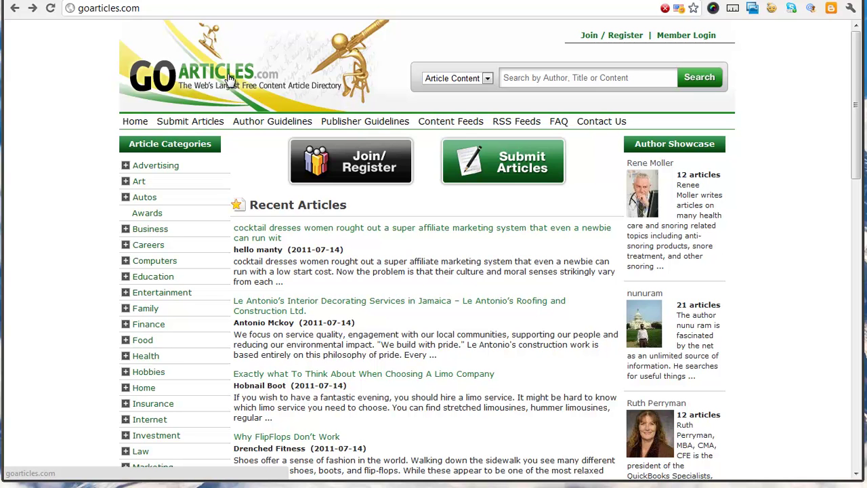
- Open the member registration form and enter the member's full name and e-mail address
{"action": "left_click", "coordinate": [382, 172]}
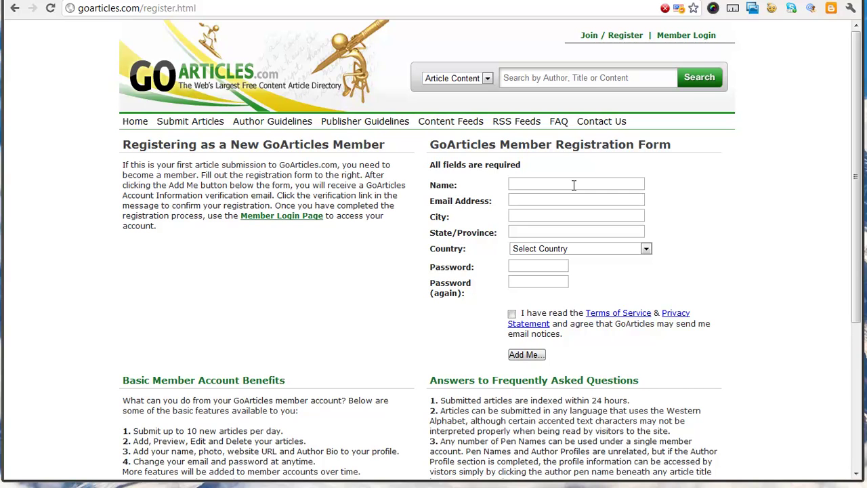
{"action": "left_click", "coordinate": [573, 185]}
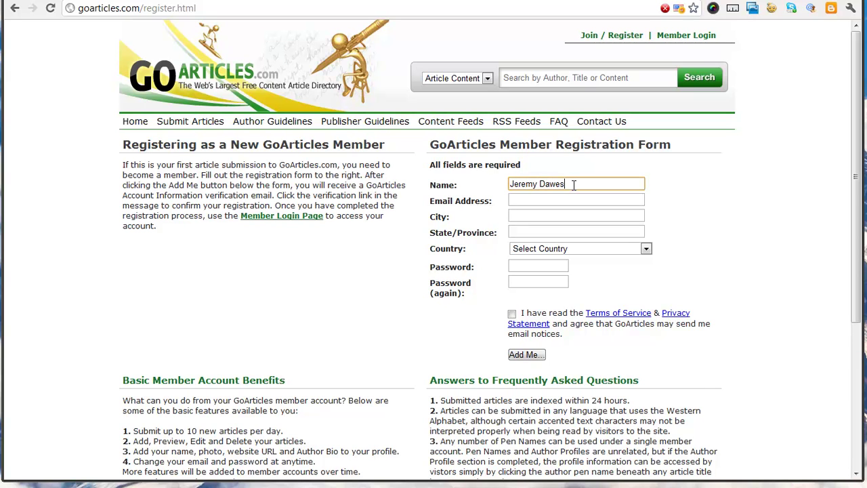
{"action": "key", "text": "Tab"}
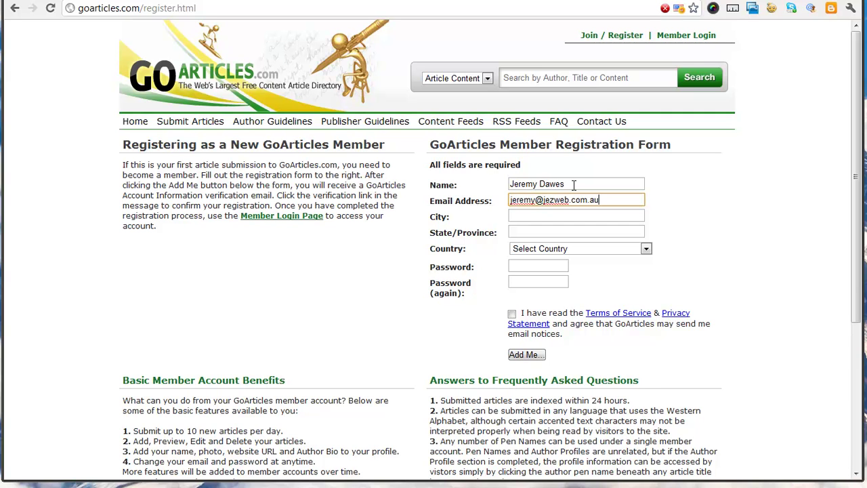
- Fill in the member's city, state and country (Australia)
{"action": "key", "text": "Tab"}
{"action": "type", "text": "Newcast"}
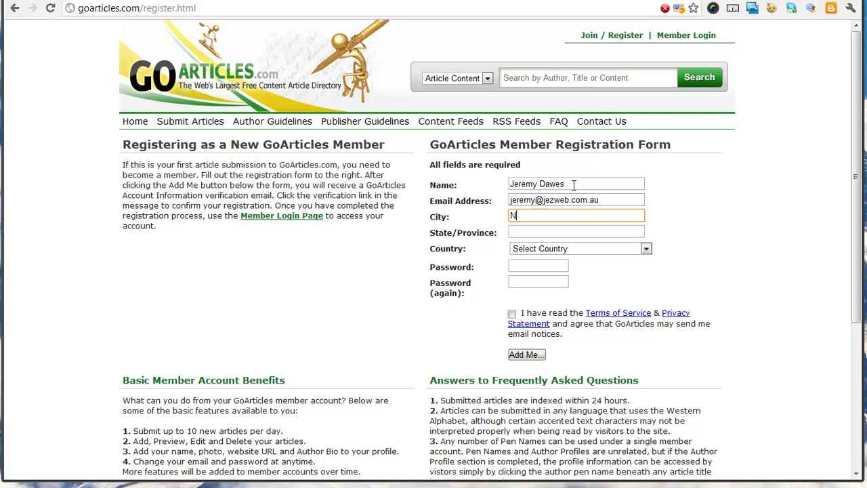
{"action": "key", "text": "BackSpace"}
{"action": "key", "text": "BackSpace"}
{"action": "key", "text": "BackSpace"}
{"action": "key", "text": "BackSpace"}
{"action": "key", "text": "BackSpace"}
{"action": "key", "text": "BackSpace"}
{"action": "type", "text": "Wallsend"}
{"action": "key", "text": "Tab"}
{"action": "type", "text": "NSW"}
{"action": "key", "text": "Tab"}
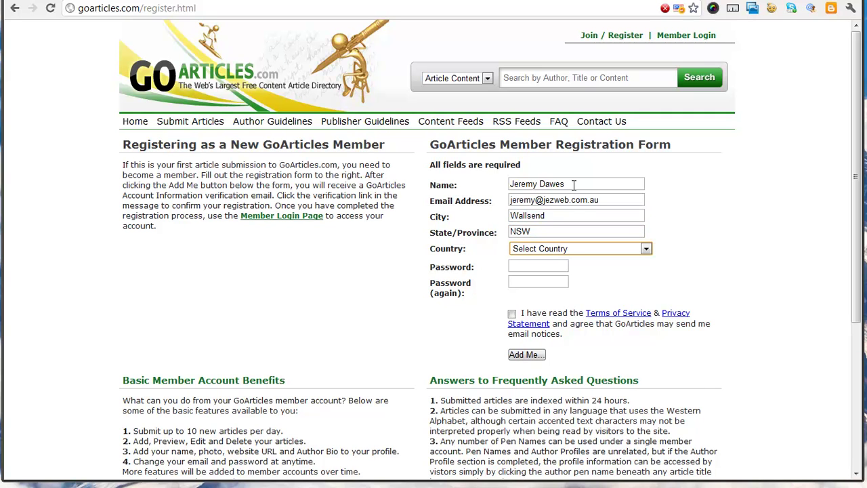
{"action": "type", "text": "aus"}
{"action": "key", "text": "Tab"}
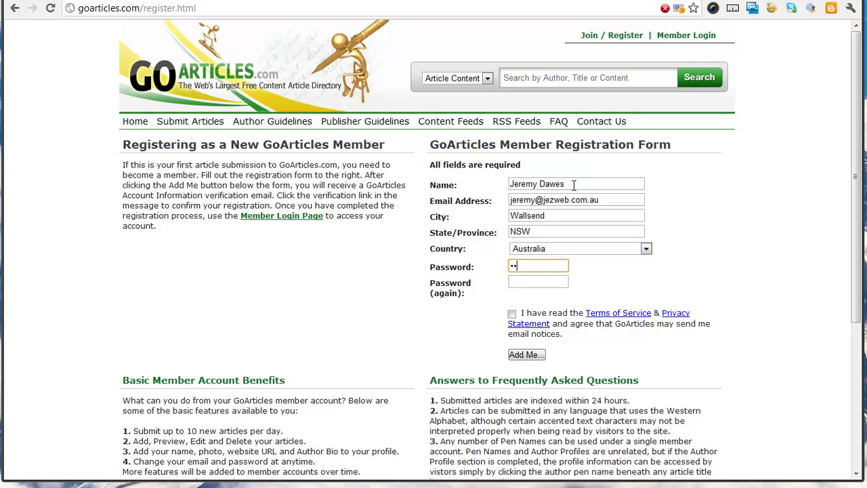
- Enter the account password in both password fields and accept the Terms of Service
{"action": "type", "text": "1"}
{"action": "key", "text": "Tab"}
{"action": "type", "text": "****"}
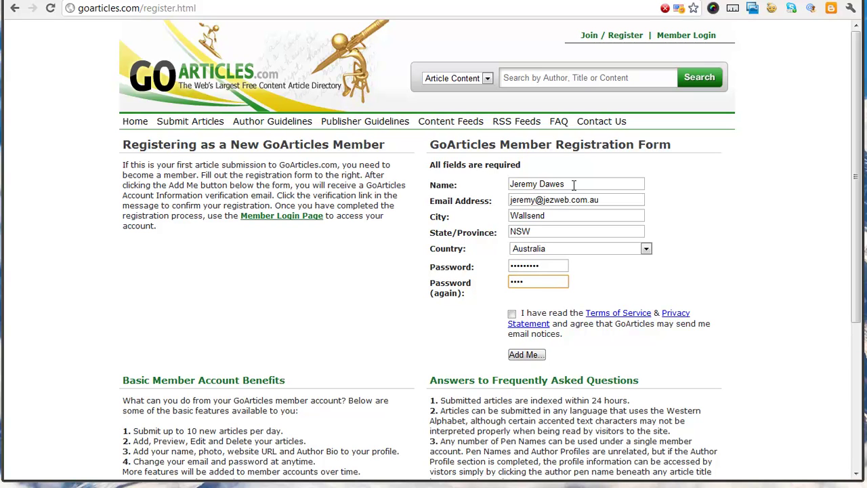
{"action": "type", "text": "****"}
{"action": "left_click", "coordinate": [511, 314]}
- Submit the registration, dismiss the save-password prompt and go to Submit Articles
{"action": "left_click", "coordinate": [524, 354]}
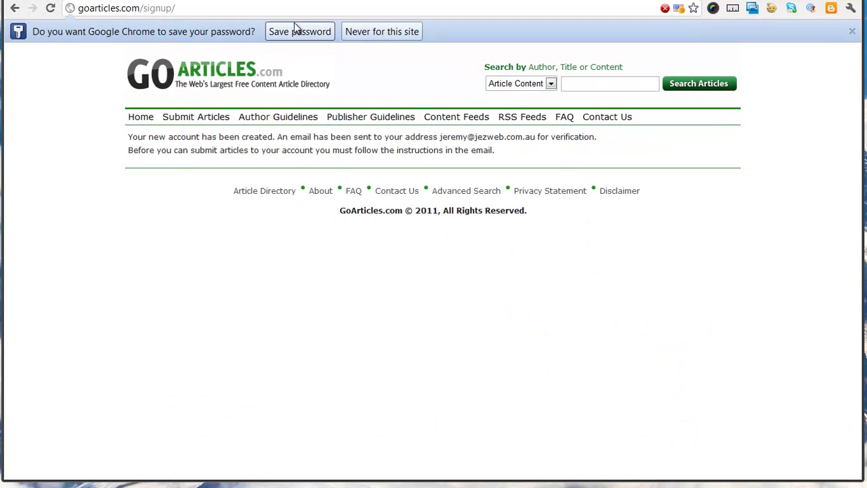
{"action": "left_click", "coordinate": [298, 31]}
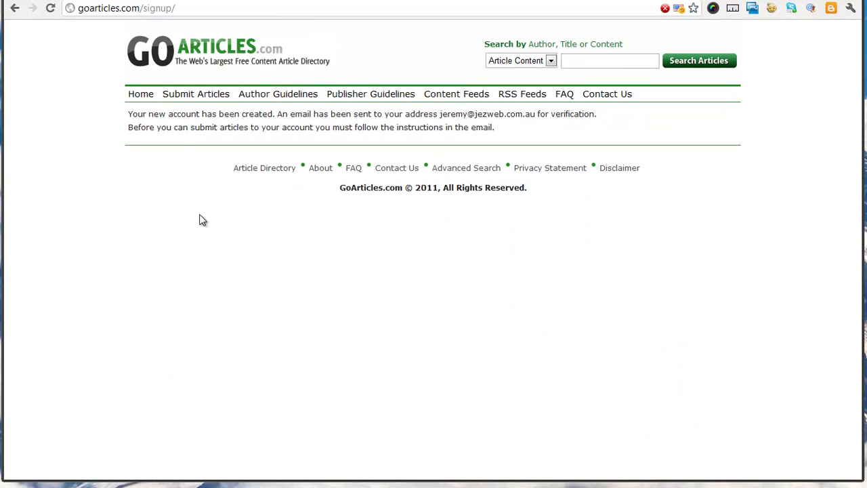
{"action": "left_click", "coordinate": [195, 95]}
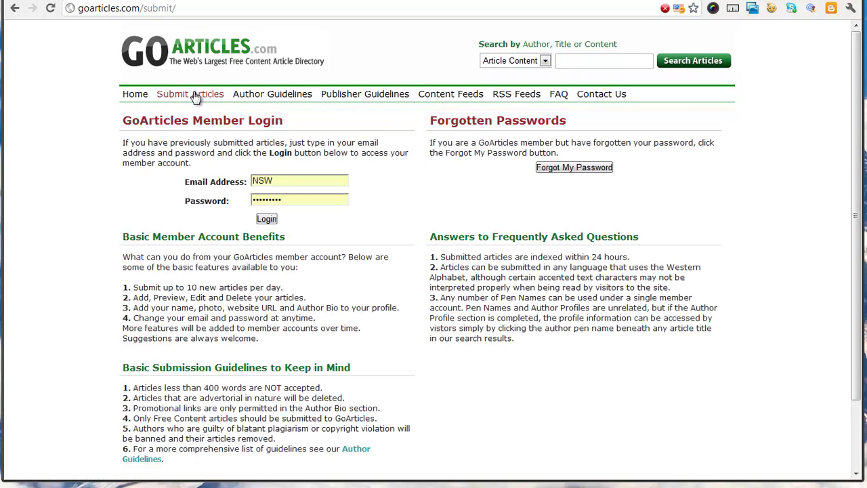
- Log in with the corrected e-mail address and the account password
{"action": "double_click", "coordinate": [313, 179]}
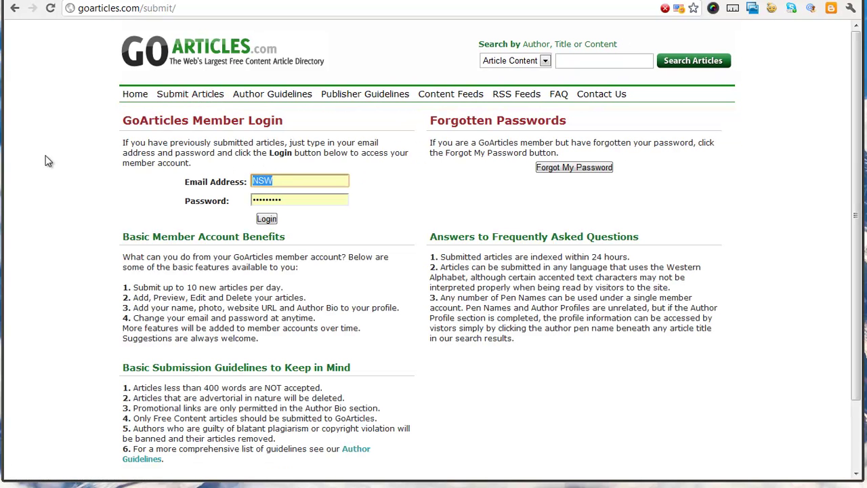
{"action": "key", "text": "BackSpace"}
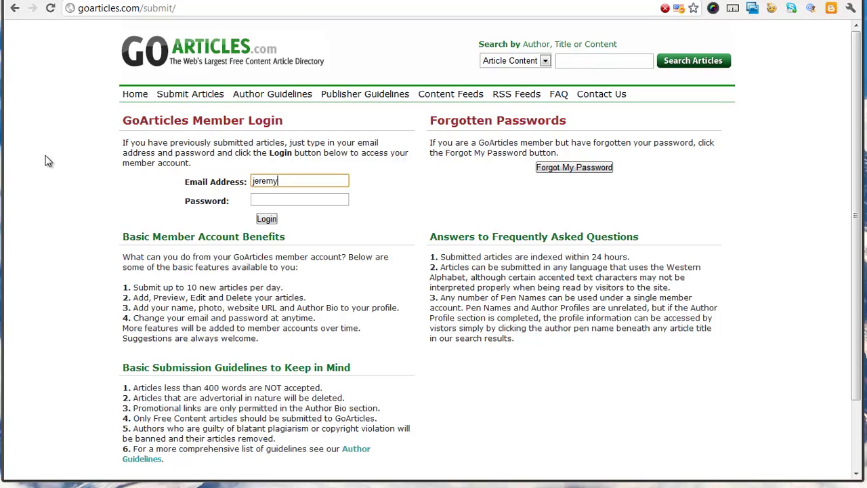
{"action": "key", "text": "Tab"}
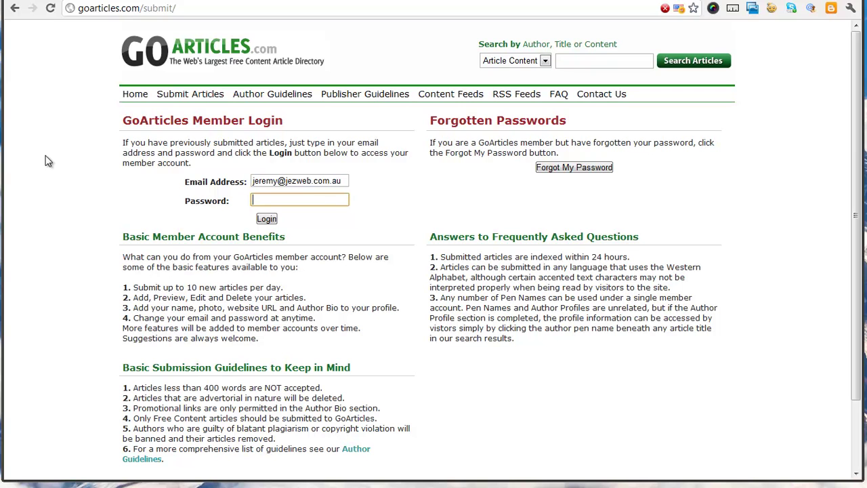
{"action": "type", "text": "••••••••"}
{"action": "left_click", "coordinate": [266, 218]}
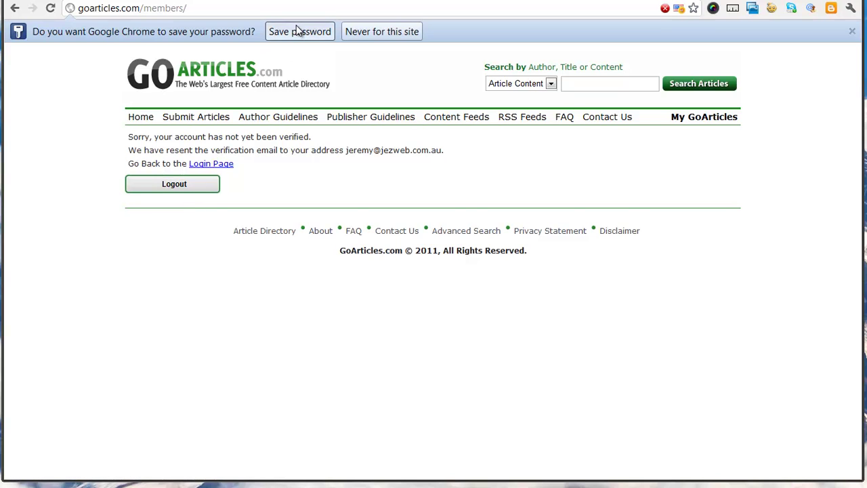
- Dismiss the save-password bar and start a new article from the member page
{"action": "left_click", "coordinate": [300, 30]}
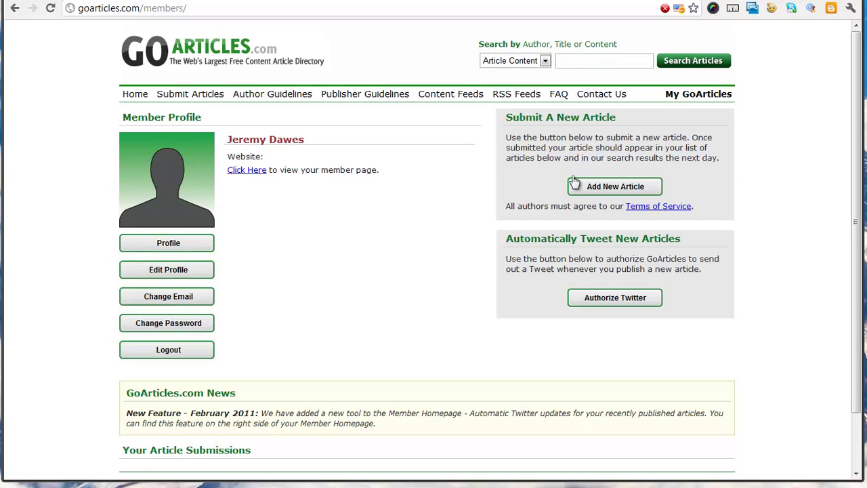
{"action": "left_click", "coordinate": [616, 191]}
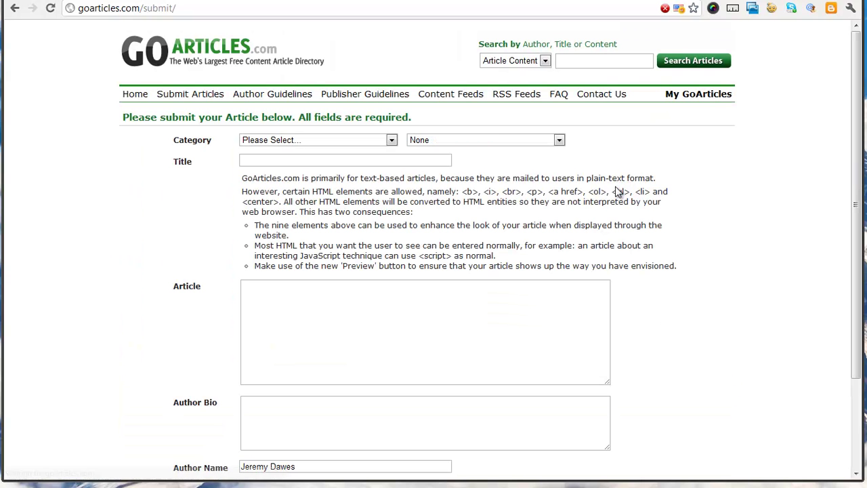
- Choose Home as the article category
{"action": "left_click", "coordinate": [337, 161]}
{"action": "left_click", "coordinate": [372, 141]}
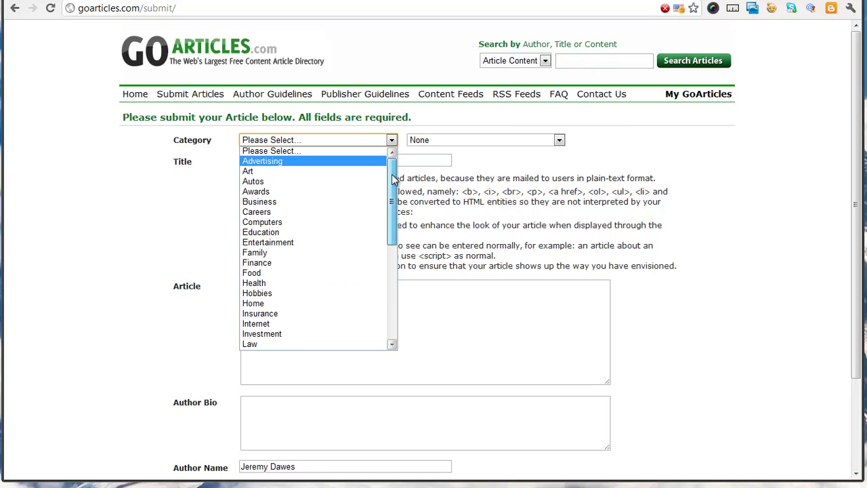
{"action": "left_click_drag", "start_coordinate": [393, 178], "coordinate": [392, 195]}
{"action": "scroll", "coordinate": [339, 210], "scroll_direction": "down", "scroll_amount": 1}
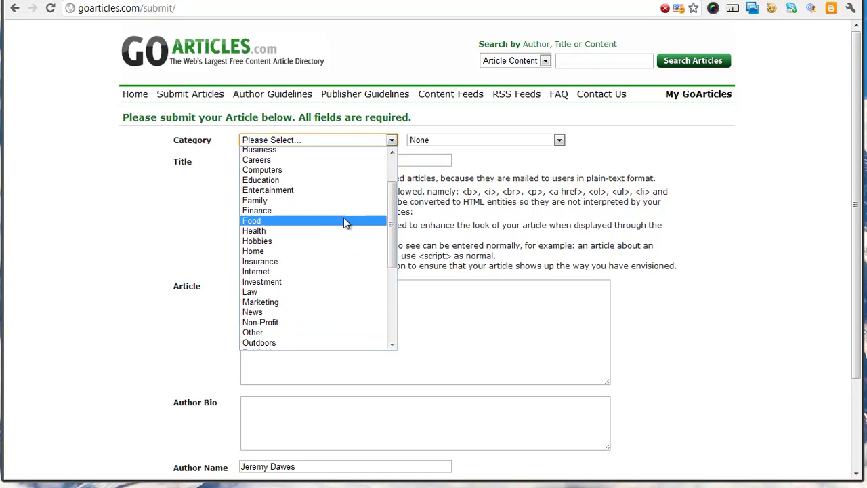
{"action": "left_click", "coordinate": [312, 252]}
- Set the subcategory to Home Security, then bring up the Window Tinting draft in Google Docs
{"action": "left_click", "coordinate": [432, 142]}
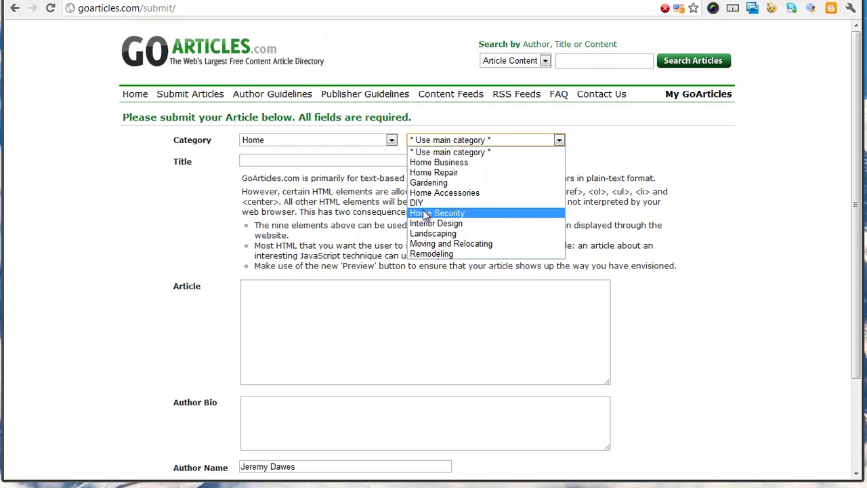
{"action": "left_click", "coordinate": [426, 214]}
{"action": "left_click", "coordinate": [458, 141]}
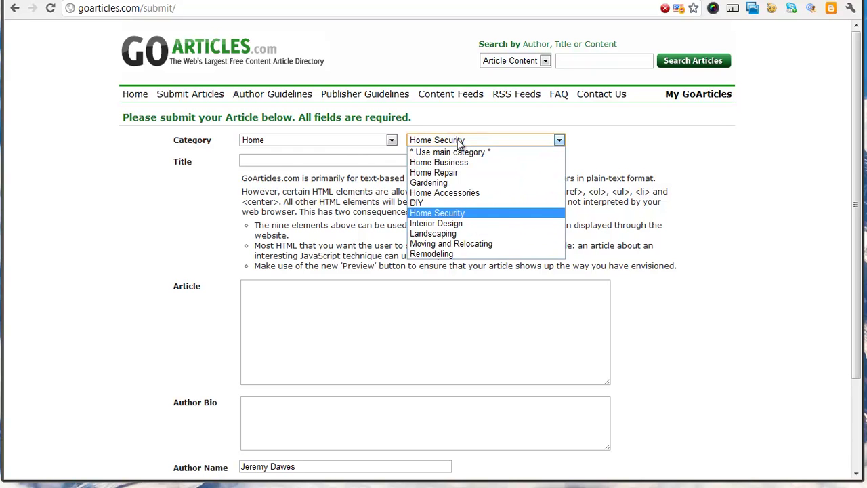
{"action": "left_click", "coordinate": [458, 141]}
{"action": "left_click", "coordinate": [371, 160]}
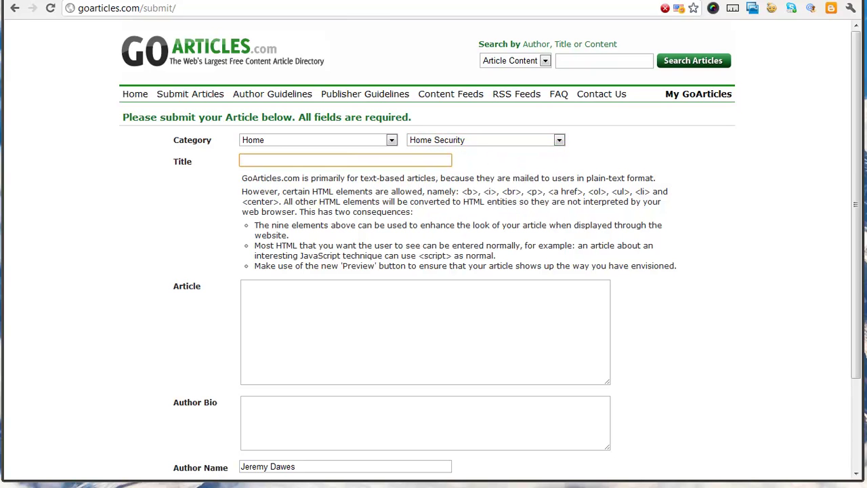
{"action": "left_click", "coordinate": [314, 2]}
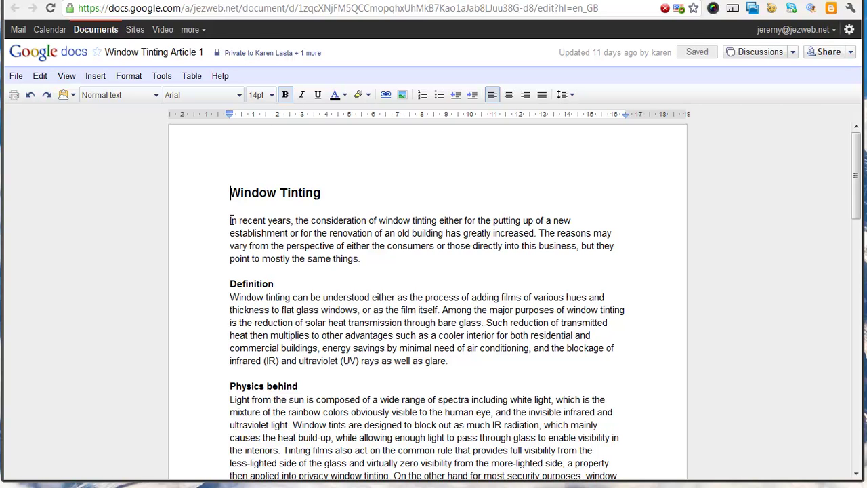
- Copy the article text from 'In recent years' to the end and return to GoArticles
{"action": "left_click_drag", "start_coordinate": [226, 223], "coordinate": [476, 341]}
{"action": "scroll", "coordinate": [476, 339], "scroll_direction": "down", "scroll_amount": 3}
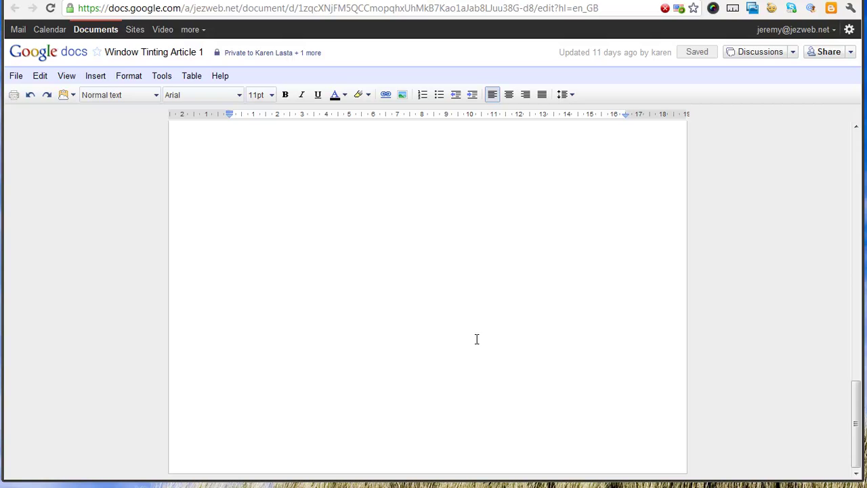
{"action": "scroll", "coordinate": [477, 339], "scroll_direction": "up", "scroll_amount": 3}
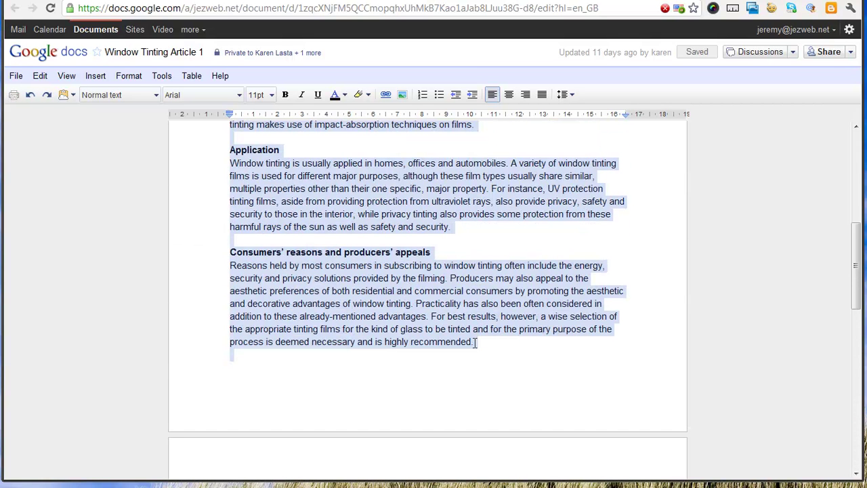
{"action": "left_click", "coordinate": [93, 2]}
- Title the article 'Window Tinting', paste the body, and insert <BR> before 'Definition'
{"action": "type", "text": "W"}
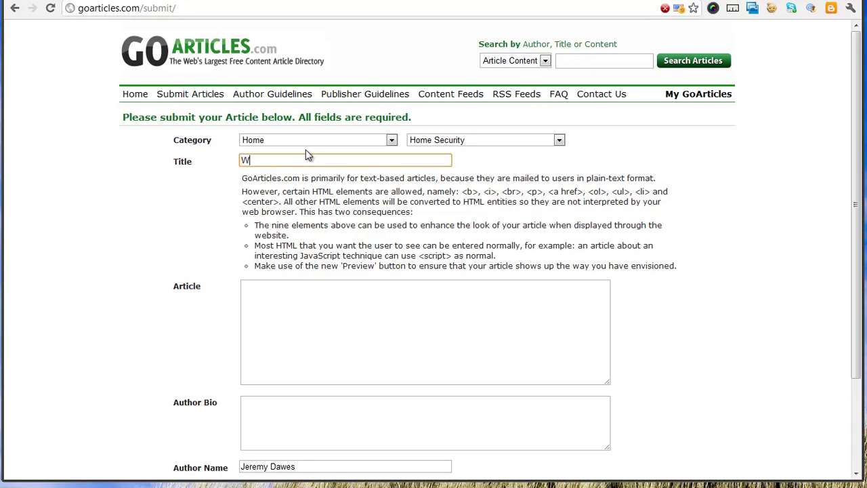
{"action": "type", "text": "indow Tinting"}
{"action": "left_click", "coordinate": [337, 325]}
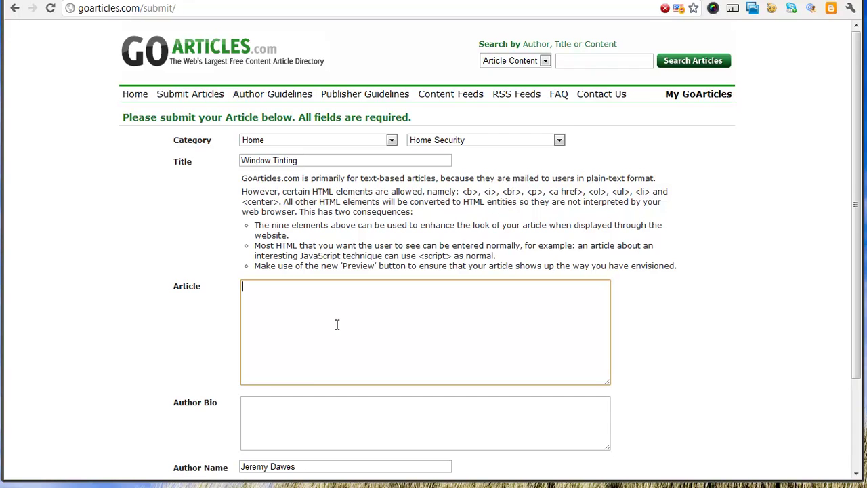
{"action": "key", "text": "ctrl+v"}
{"action": "key", "text": "ctrl+plus"}
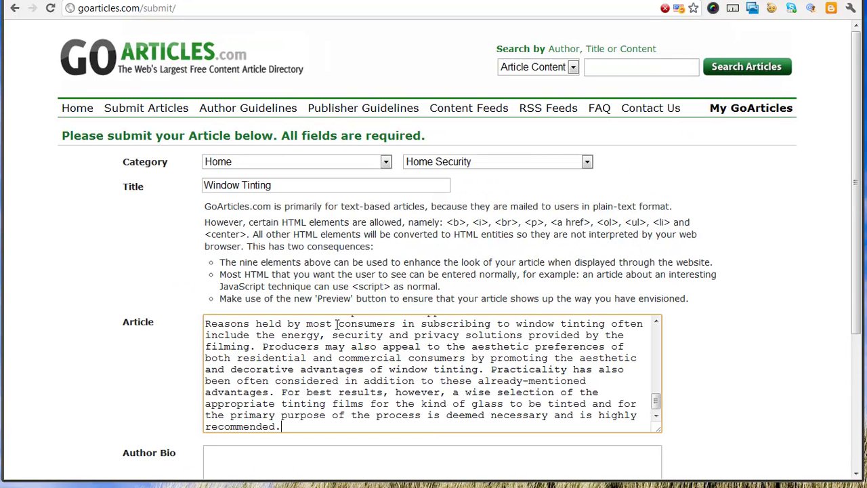
{"action": "scroll", "coordinate": [726, 350], "scroll_direction": "down", "scroll_amount": 1}
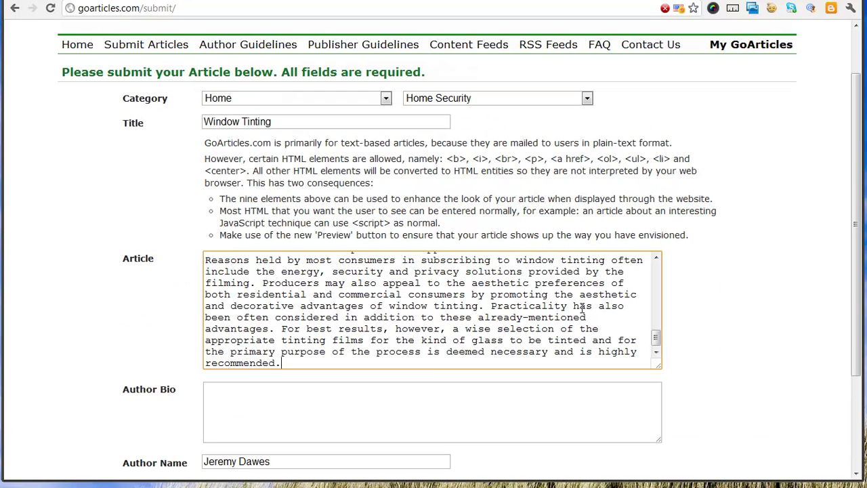
{"action": "left_click_drag", "start_coordinate": [654, 339], "coordinate": [661, 260]}
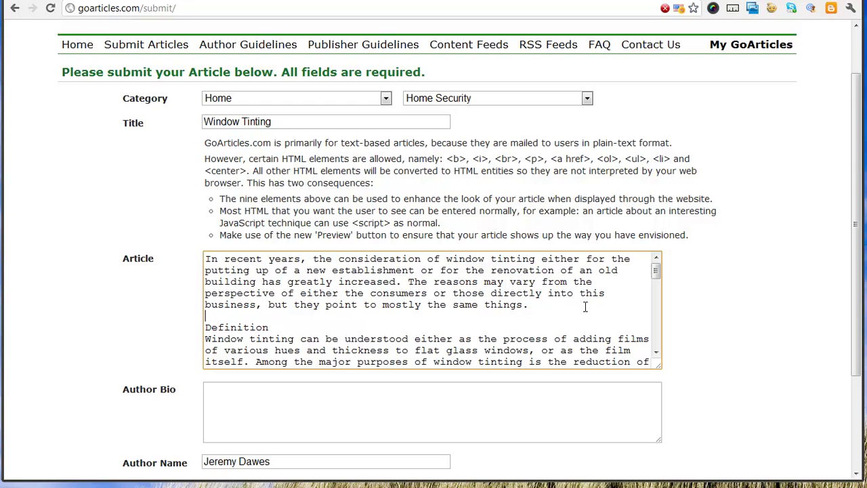
{"action": "type", "text": "BR>"}
- Add <B> bold tags at the Definition heading and copy the <B> tag for reuse
{"action": "left_click_drag", "start_coordinate": [448, 161], "coordinate": [670, 159]}
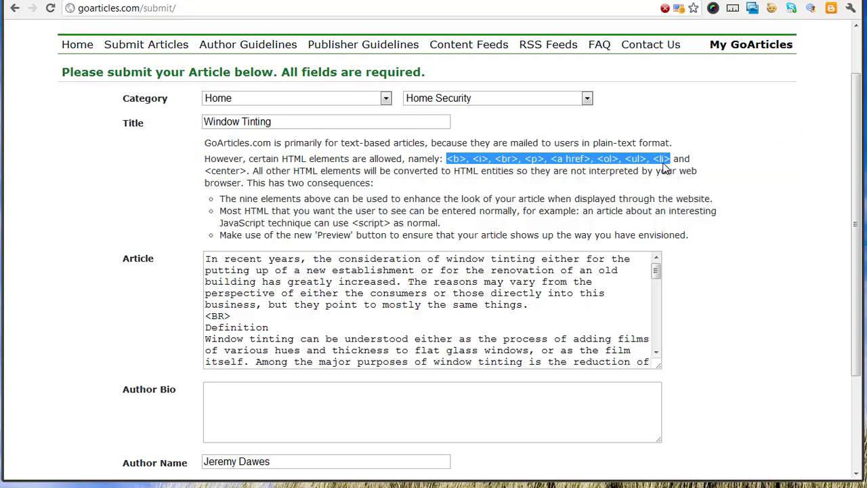
{"action": "left_click_drag", "start_coordinate": [232, 316], "coordinate": [205, 316]}
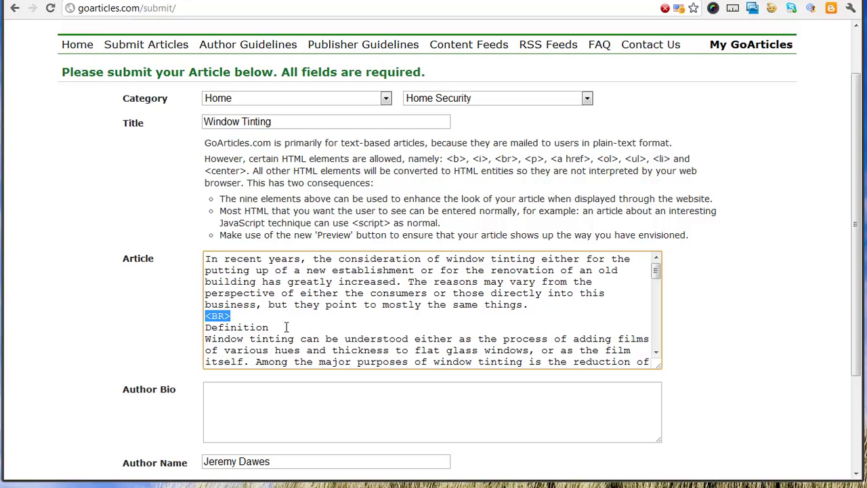
{"action": "left_click", "coordinate": [207, 331]}
{"action": "type", "text": "<B>"}
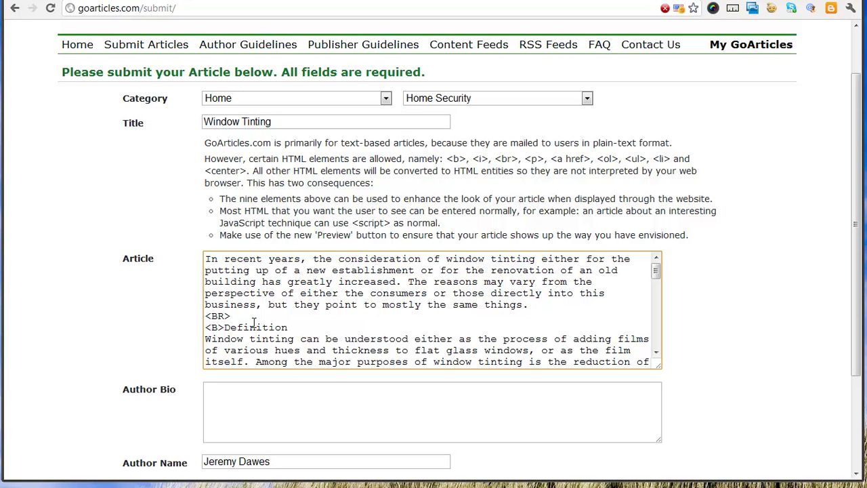
{"action": "type", "text": "</b>"}
{"action": "left_click_drag", "start_coordinate": [224, 328], "coordinate": [206, 328]}
{"action": "key", "text": "ctrl+c"}
{"action": "scroll", "coordinate": [216, 309], "scroll_direction": "down", "scroll_amount": 2}
{"action": "scroll", "coordinate": [217, 312], "scroll_direction": "up", "scroll_amount": 1}
{"action": "scroll", "coordinate": [216, 313], "scroll_direction": "down", "scroll_amount": 1}
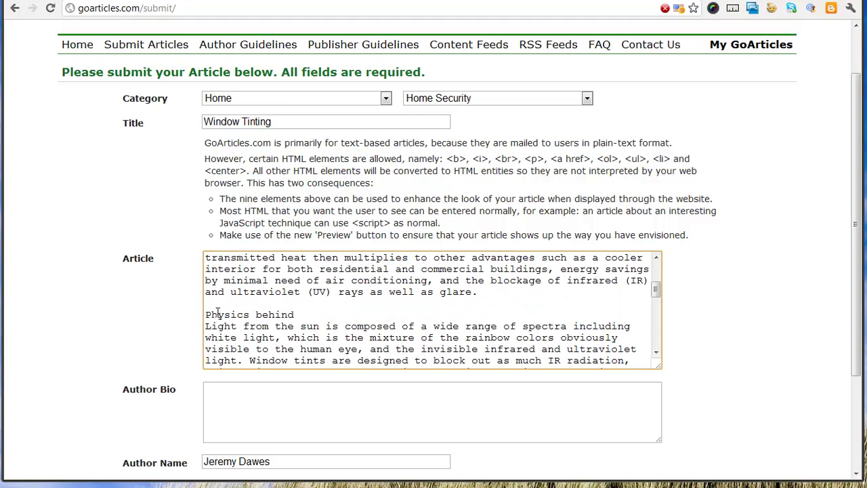
- Wrap the 'Physics behind' heading in bold tags
{"action": "left_click", "coordinate": [205, 314]}
{"action": "key", "text": "ctrl+v"}
{"action": "scroll", "coordinate": [246, 323], "scroll_direction": "down", "scroll_amount": 1}
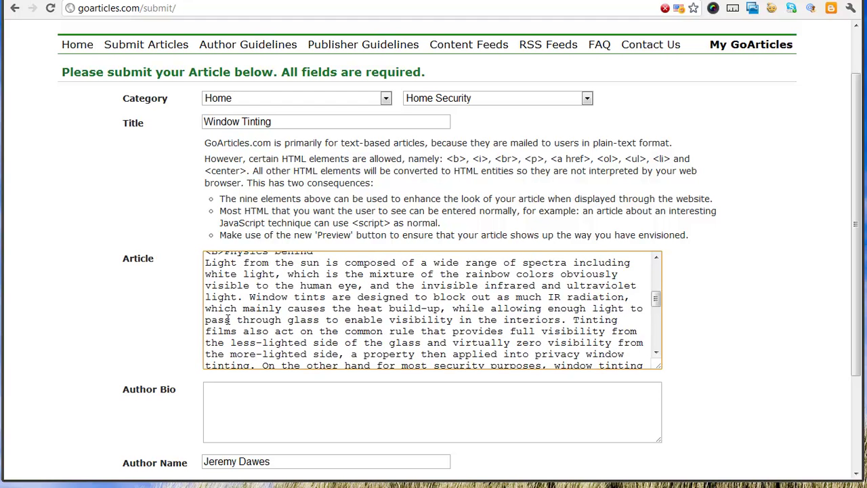
{"action": "scroll", "coordinate": [233, 317], "scroll_direction": "up", "scroll_amount": 1}
{"action": "left_click", "coordinate": [313, 314]}
{"action": "key", "text": "ctrl+v"}
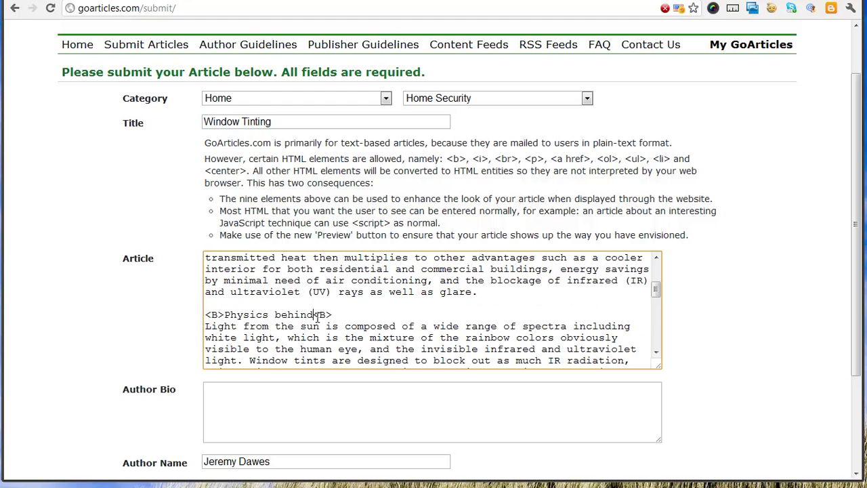
- Wrap the 'Application' heading in <B>…</B> tags
{"action": "scroll", "coordinate": [238, 347], "scroll_direction": "down", "scroll_amount": 2}
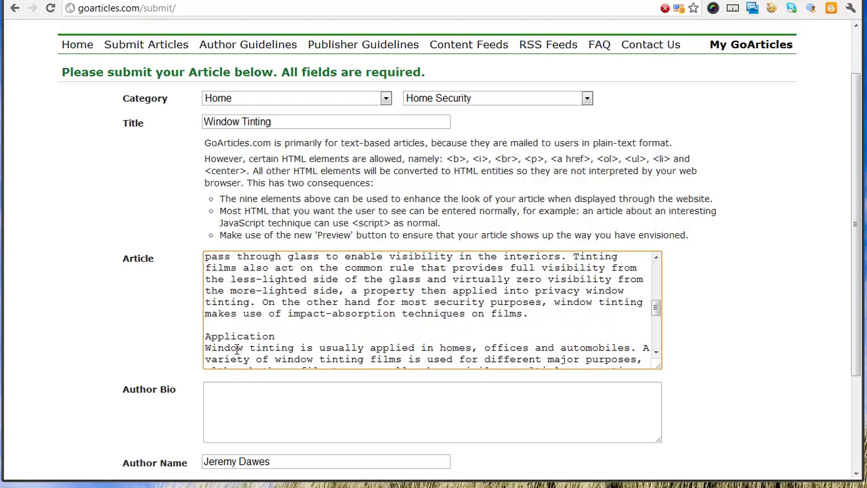
{"action": "left_click", "coordinate": [209, 338]}
{"action": "key", "text": "ctrl+v"}
{"action": "left_click", "coordinate": [296, 336]}
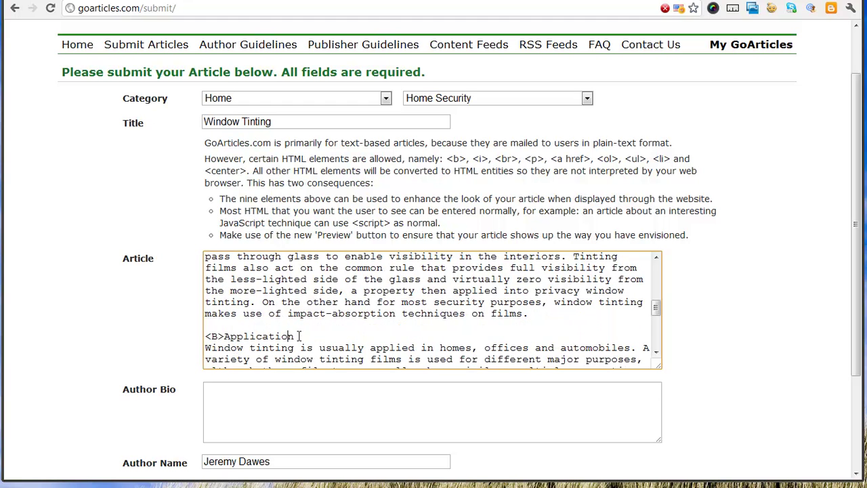
{"action": "key", "text": "ctrl+v"}
{"action": "left_click", "coordinate": [300, 336]}
{"action": "type", "text": "/"}
- Bold the 'Consumers' reasons and producers' appeals' heading, then select a <BR> tag to reuse
{"action": "scroll", "coordinate": [300, 336], "scroll_direction": "down", "scroll_amount": 3}
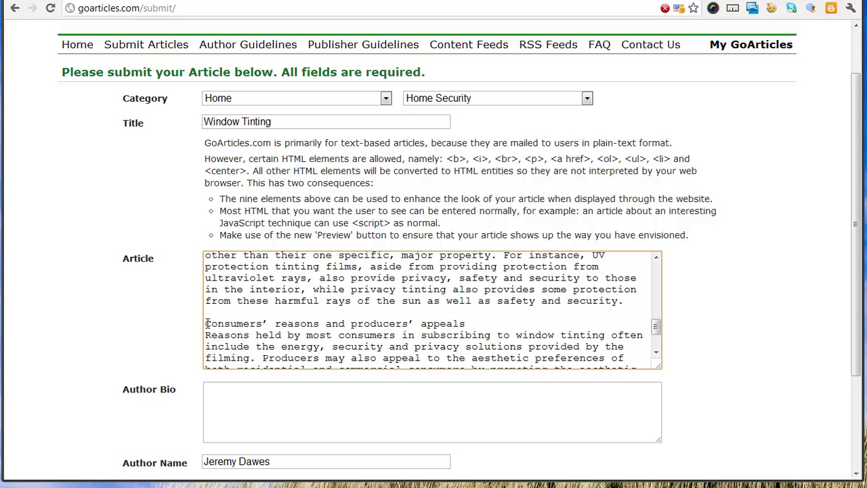
{"action": "left_click", "coordinate": [207, 323]}
{"action": "key", "text": "ctrl+v"}
{"action": "left_click", "coordinate": [483, 325]}
{"action": "key", "text": "ctrl+v"}
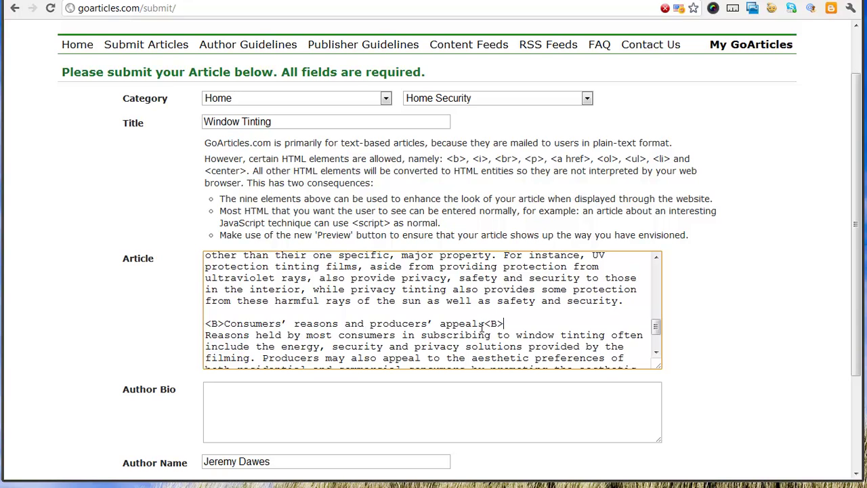
{"action": "scroll", "coordinate": [492, 325], "scroll_direction": "down", "scroll_amount": 5}
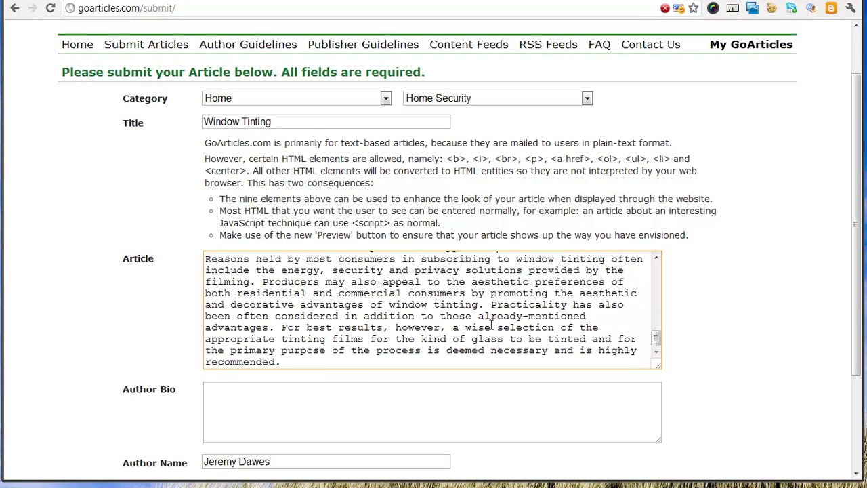
{"action": "scroll", "coordinate": [450, 329], "scroll_direction": "up", "scroll_amount": 10}
{"action": "scroll", "coordinate": [447, 338], "scroll_direction": "up", "scroll_amount": 5}
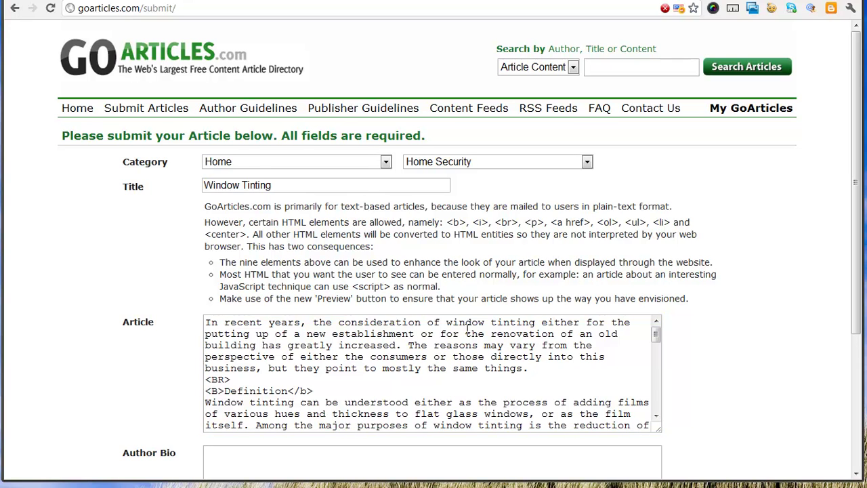
{"action": "left_click_drag", "start_coordinate": [212, 381], "coordinate": [204, 380]}
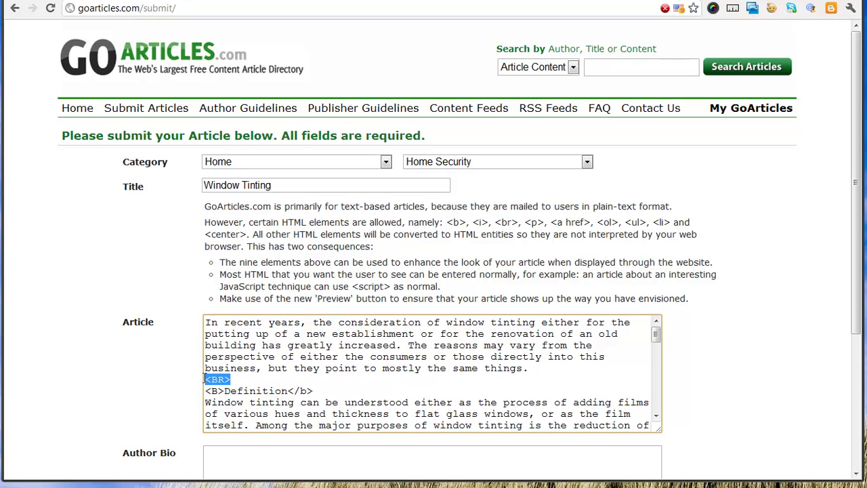
{"action": "scroll", "coordinate": [223, 386], "scroll_direction": "down", "scroll_amount": 5}
{"action": "scroll", "coordinate": [237, 385], "scroll_direction": "down", "scroll_amount": 5}
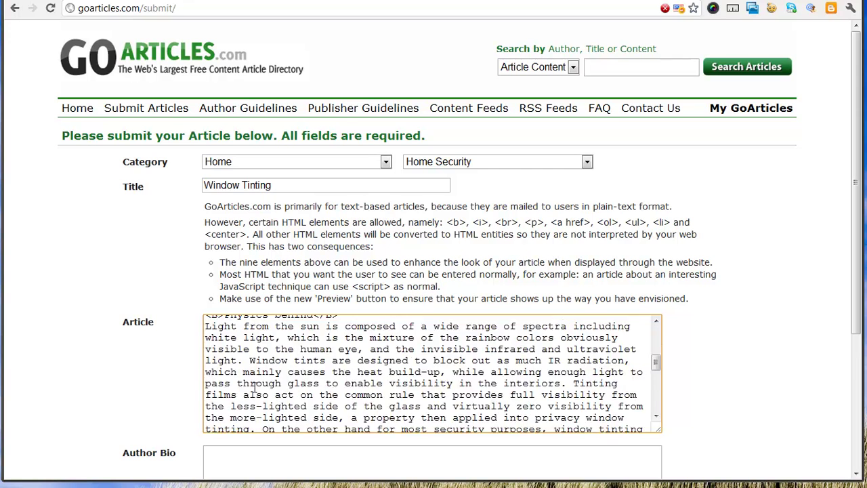
{"action": "scroll", "coordinate": [234, 328], "scroll_direction": "down", "scroll_amount": 4}
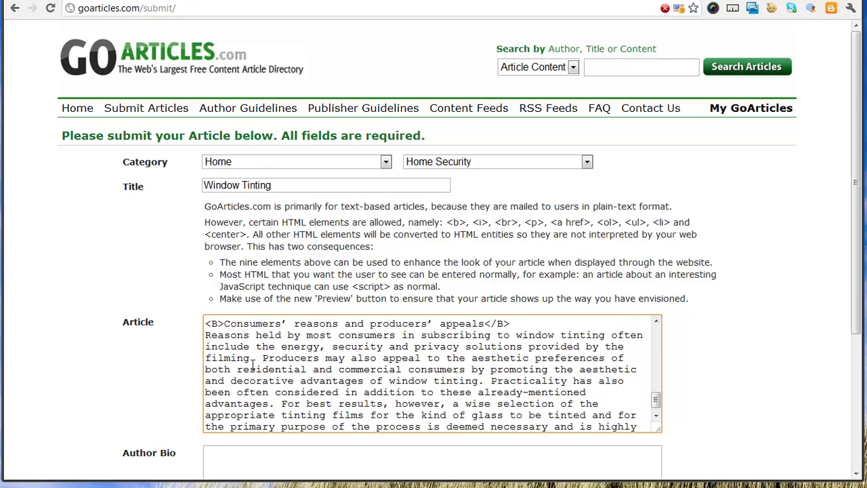
{"action": "scroll", "coordinate": [230, 339], "scroll_direction": "up", "scroll_amount": 2}
{"action": "scroll", "coordinate": [230, 376], "scroll_direction": "down", "scroll_amount": 5}
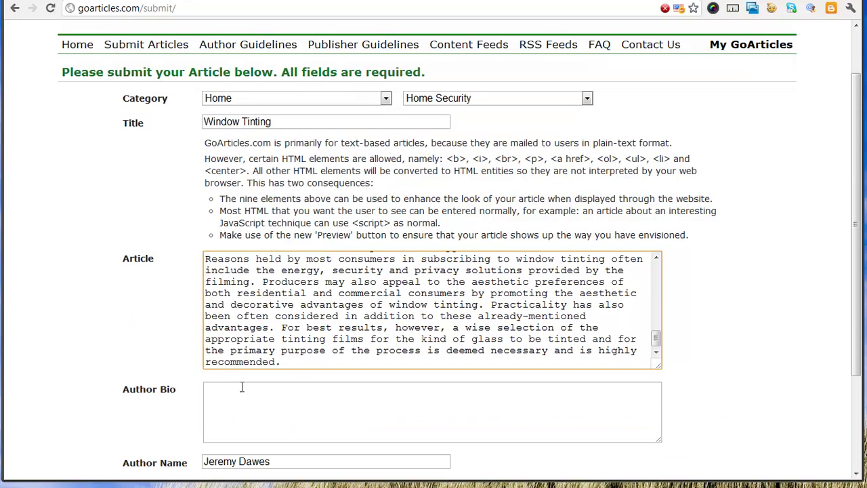
- Enter a one-sentence author bio: web designer and internet marketeer with Jezweb
{"action": "left_click", "coordinate": [458, 402]}
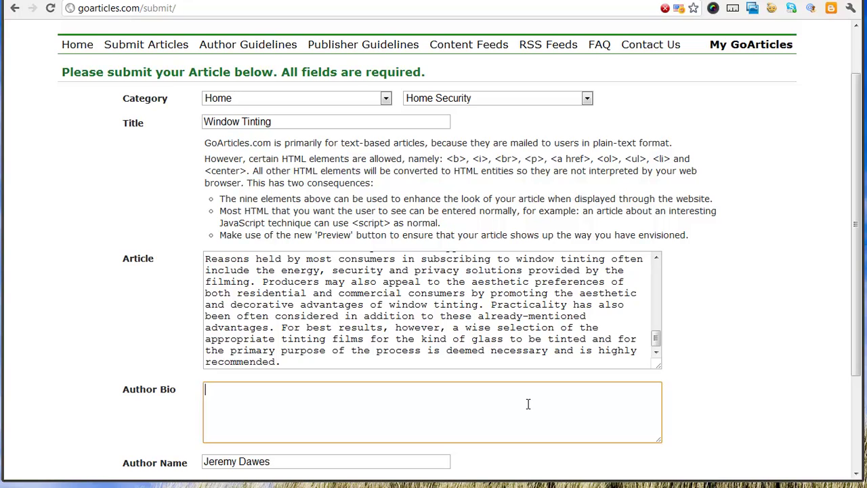
{"action": "type", "text": "Jeremy is a web designer and"}
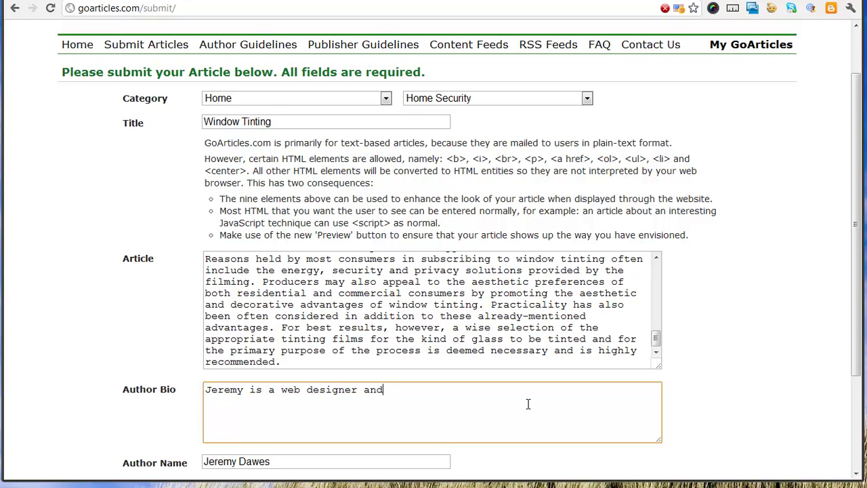
{"action": "type", "text": " internet marketeer with Jezweb."}
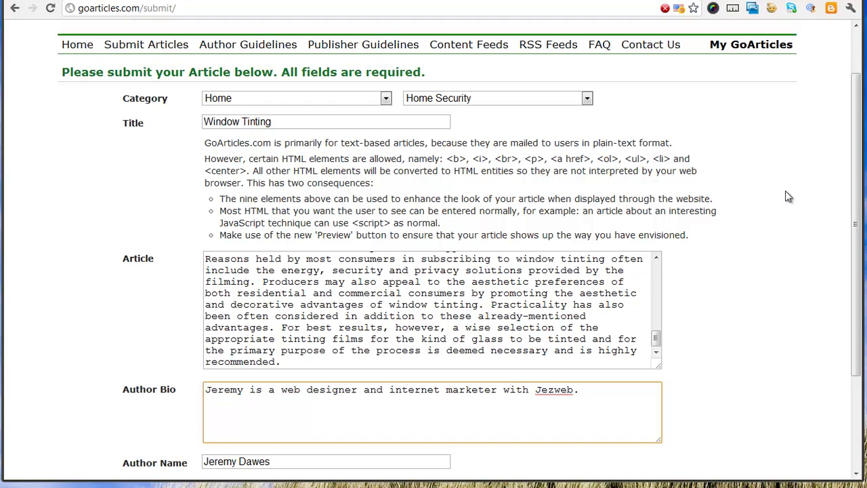
{"action": "scroll", "coordinate": [785, 190], "scroll_direction": "down", "scroll_amount": 3}
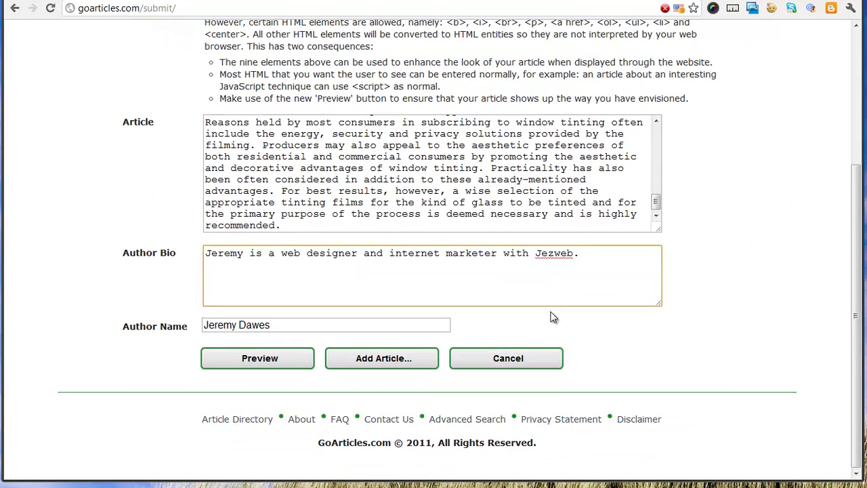
{"action": "left_click", "coordinate": [263, 360]}
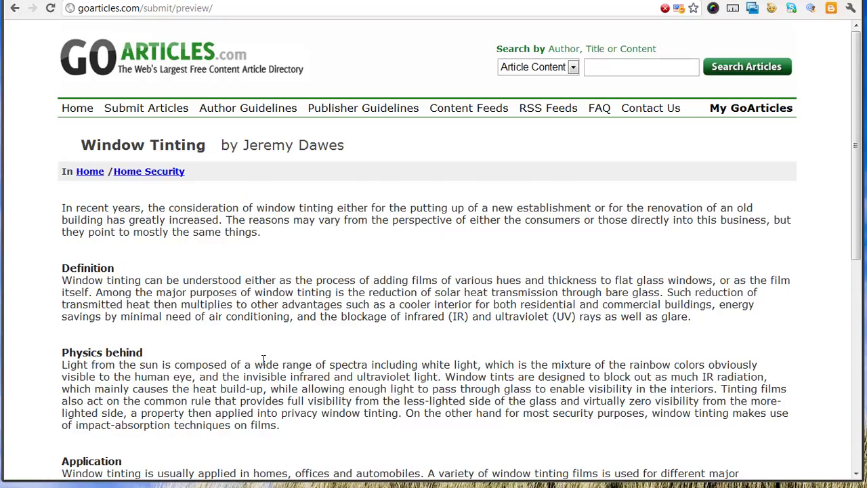
{"action": "scroll", "coordinate": [263, 360], "scroll_direction": "down", "scroll_amount": 6}
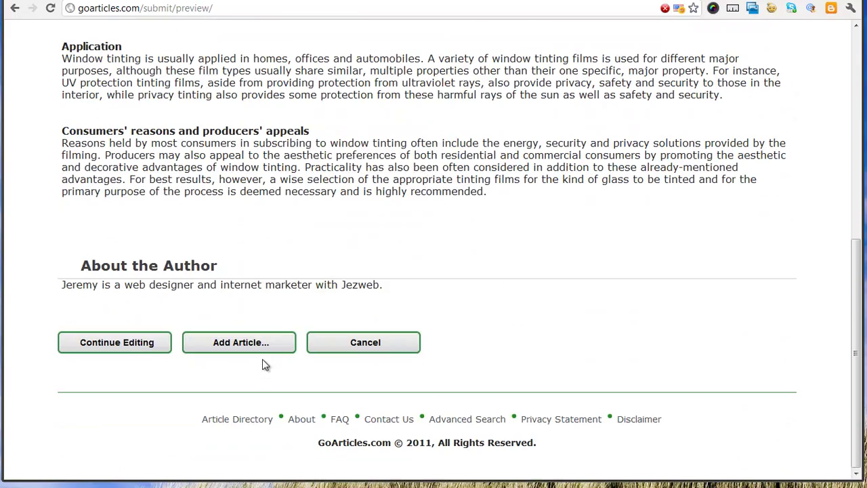
{"action": "left_click", "coordinate": [134, 343]}
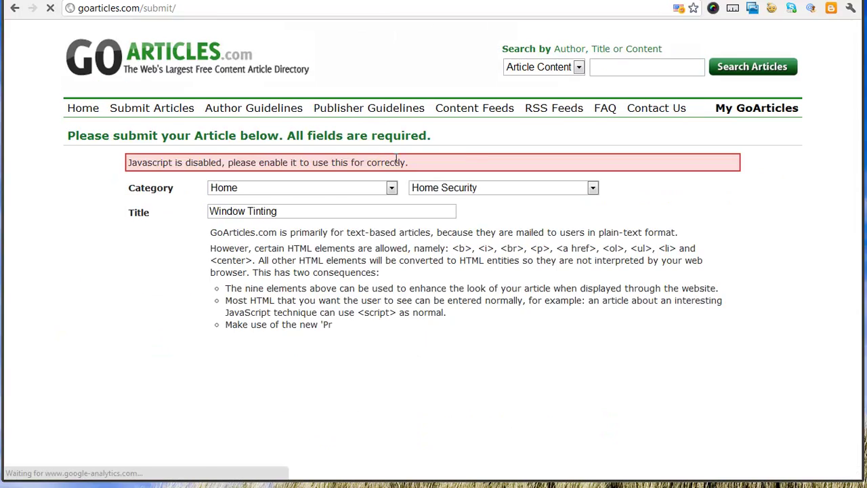
{"action": "scroll", "coordinate": [766, 314], "scroll_direction": "down", "scroll_amount": 3}
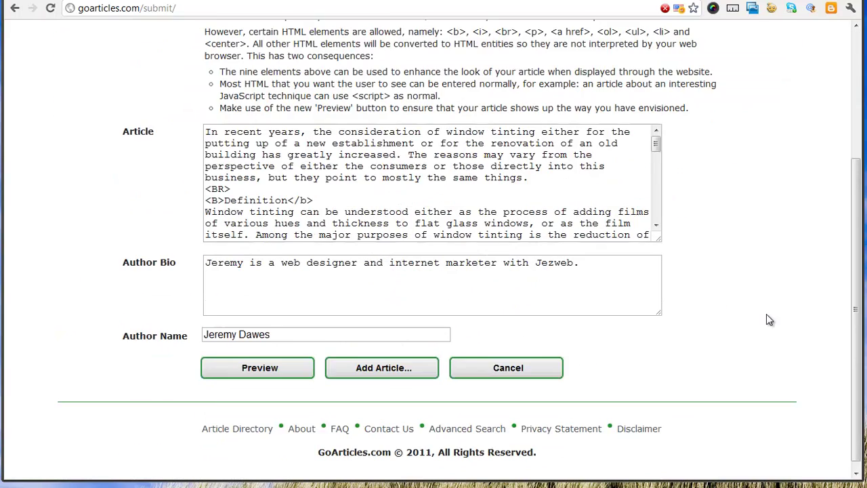
{"action": "scroll", "coordinate": [681, 332], "scroll_direction": "up", "scroll_amount": 3}
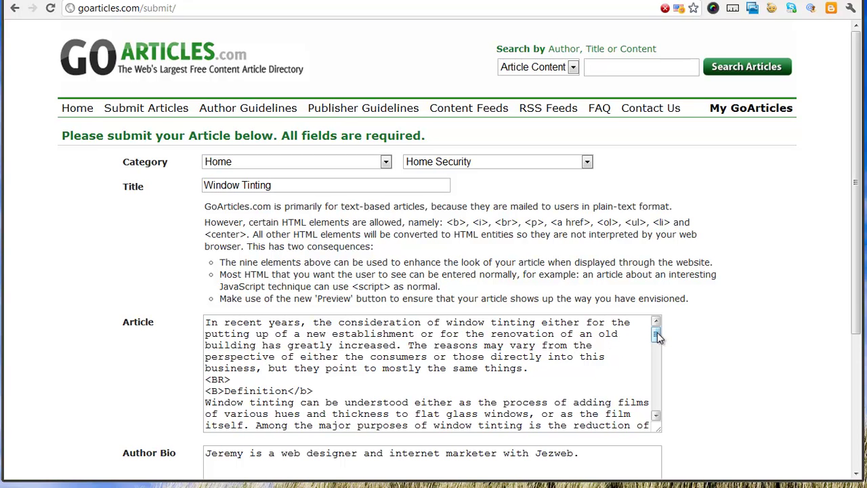
{"action": "left_click_drag", "start_coordinate": [657, 332], "coordinate": [656, 341]}
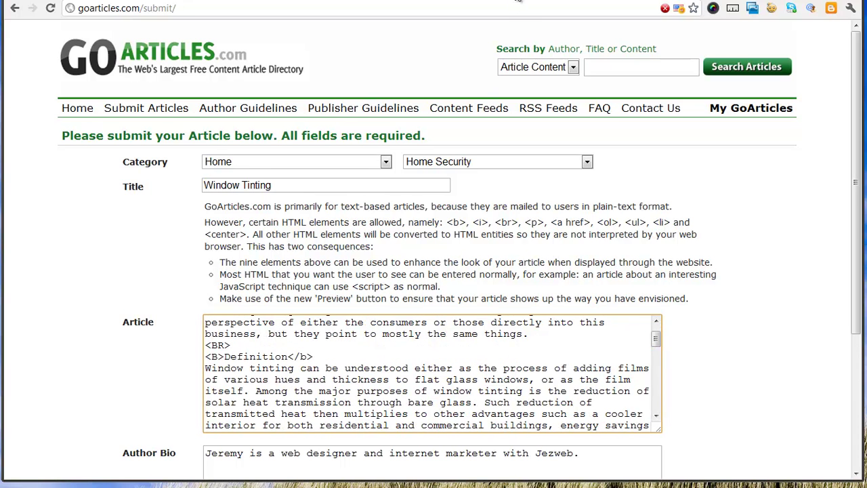
{"action": "left_click", "coordinate": [518, 1]}
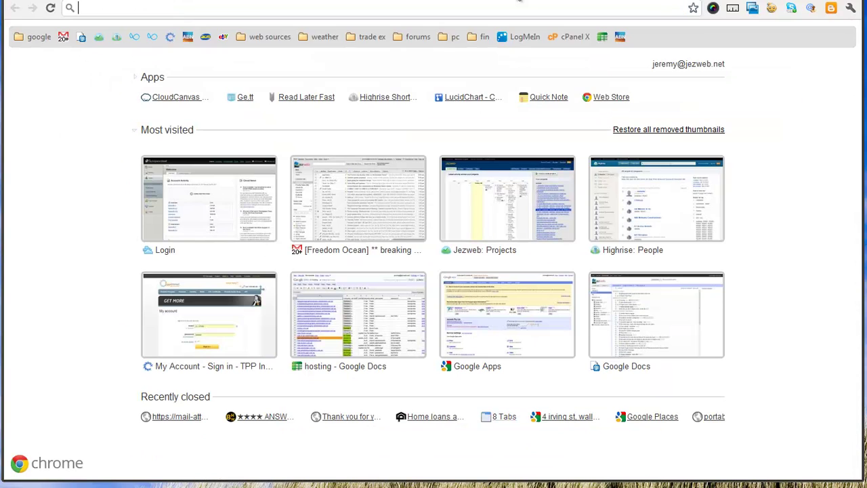
{"action": "type", "text": "newcastle"}
{"action": "key", "text": "BackSpace"}
{"action": "key", "text": "BackSpace"}
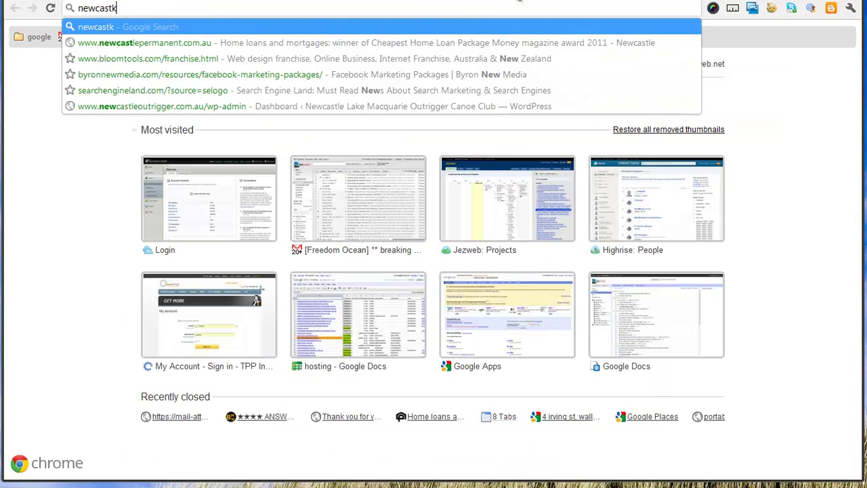
{"action": "type", "text": "lewind"}
{"action": "key", "text": "Return"}
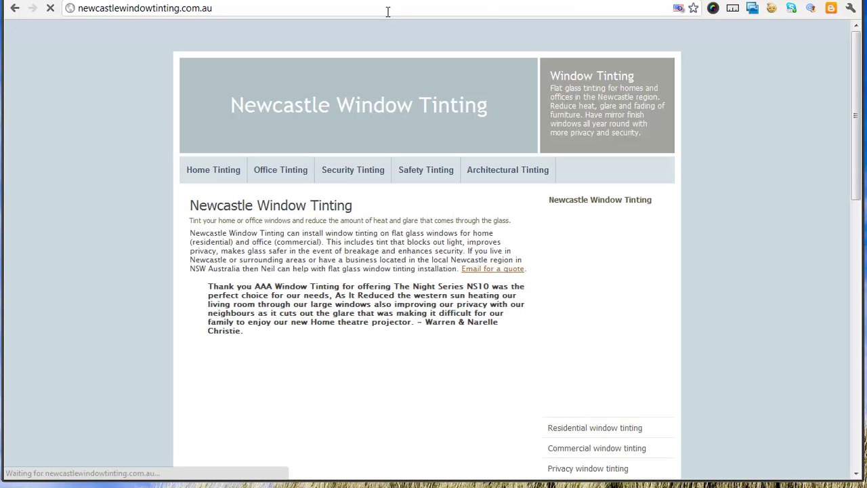
{"action": "left_click", "coordinate": [390, 12]}
{"action": "key", "text": "ctrl+c"}
{"action": "key", "text": "Home"}
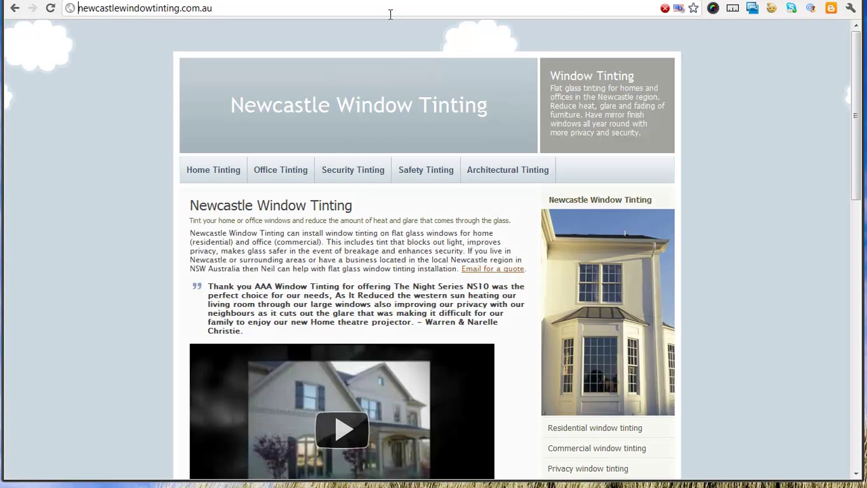
{"action": "type", "text": "www."}
{"action": "key", "text": "Return"}
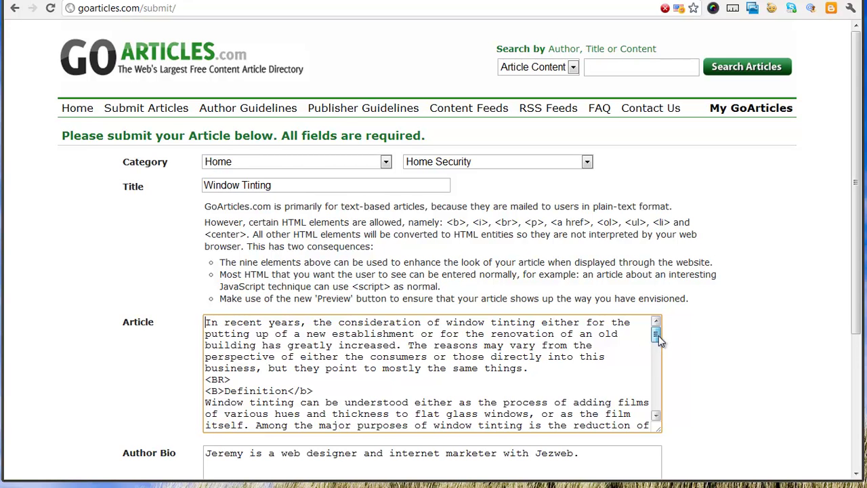
{"action": "left_click_drag", "start_coordinate": [658, 334], "coordinate": [644, 386]}
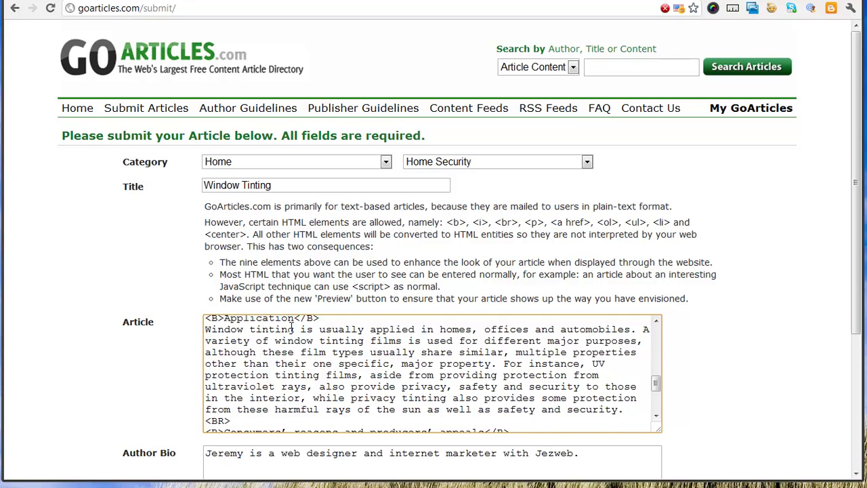
{"action": "type", "text": "<a href="}
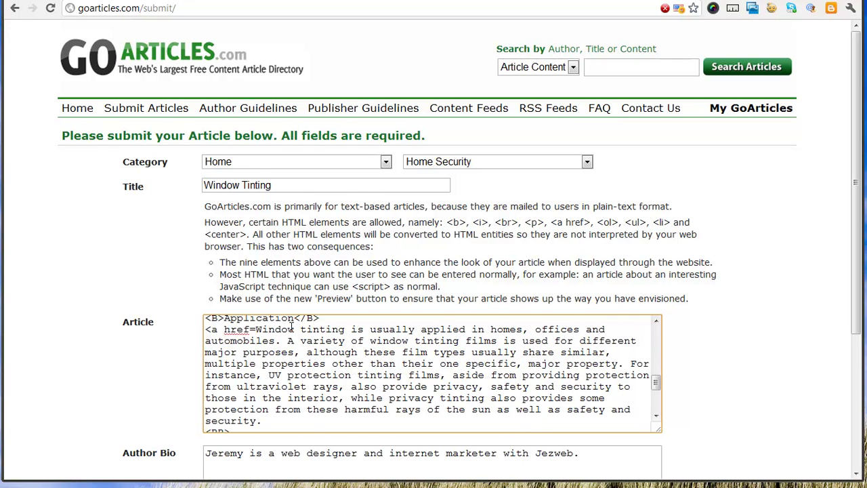
{"action": "type", "text": "\""}
{"action": "key", "text": "ctrl+v"}
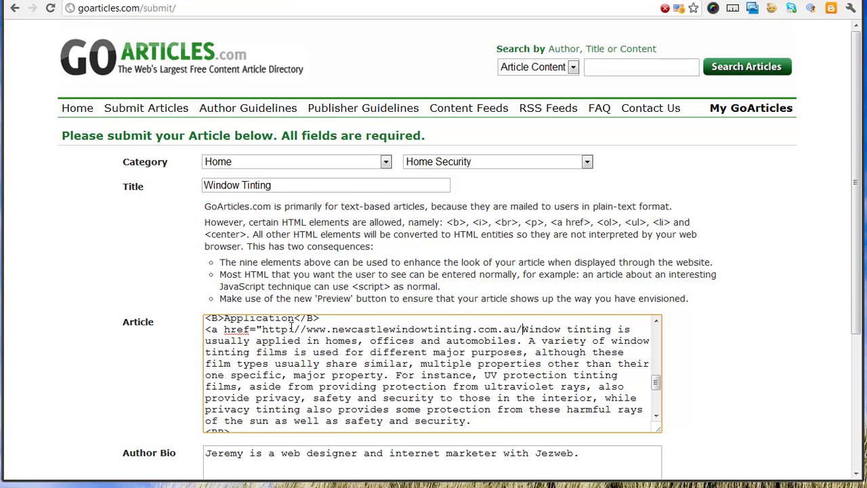
{"action": "type", "text": "\">"}
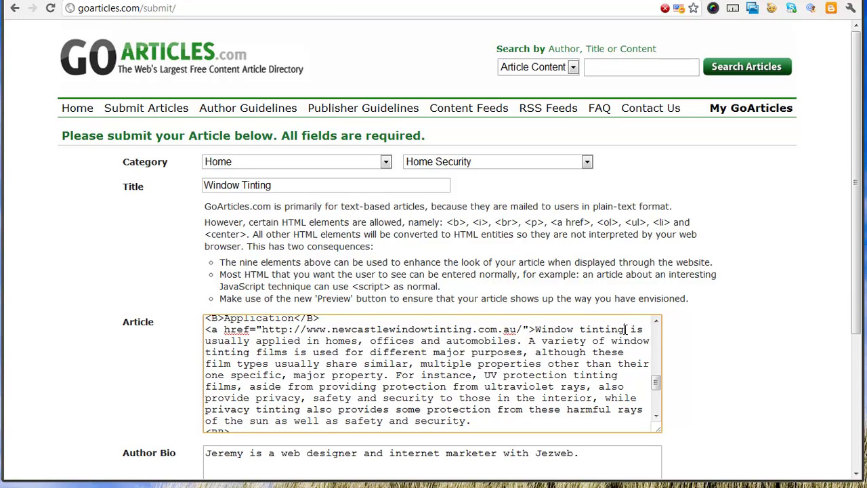
{"action": "left_click", "coordinate": [624, 329]}
{"action": "type", "text": "</a>"}
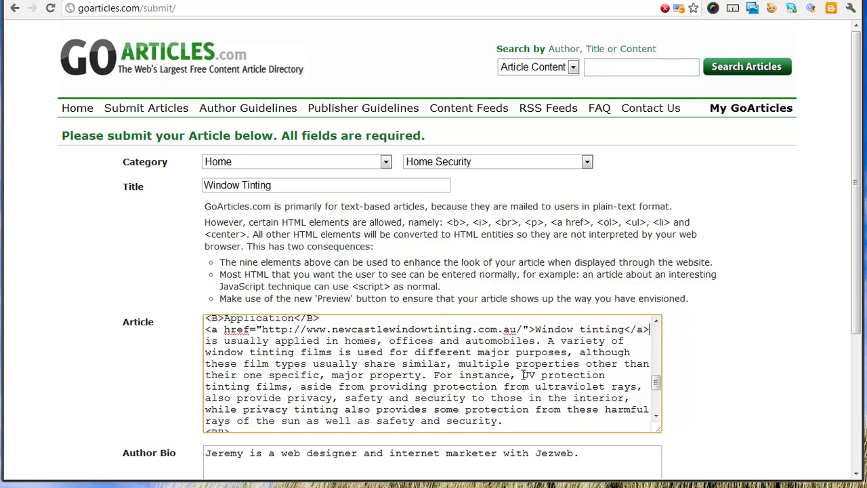
{"action": "left_click_drag", "start_coordinate": [522, 374], "coordinate": [287, 390]}
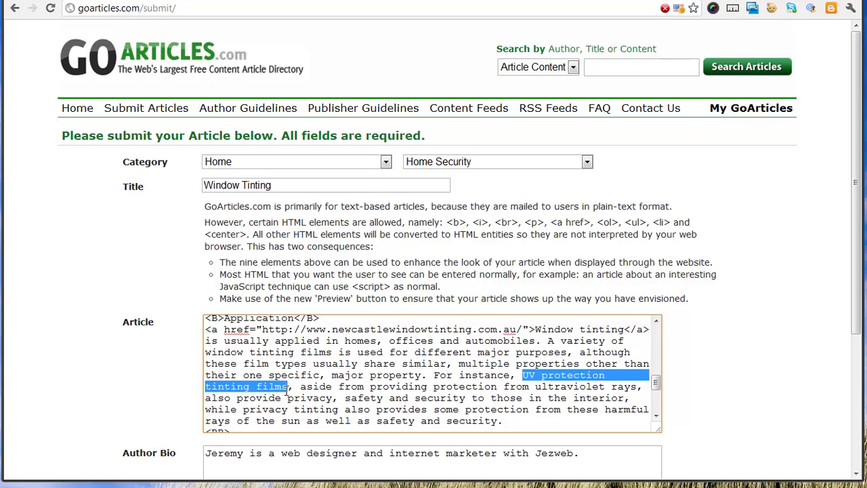
- Copy the Newcastle home window tinting page address and return to the GoArticles form
{"action": "left_click", "coordinate": [485, 3]}
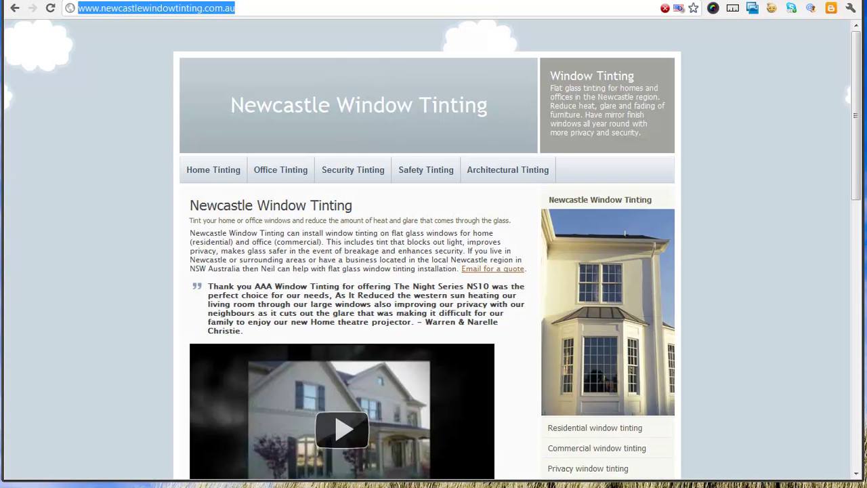
{"action": "left_click", "coordinate": [227, 172]}
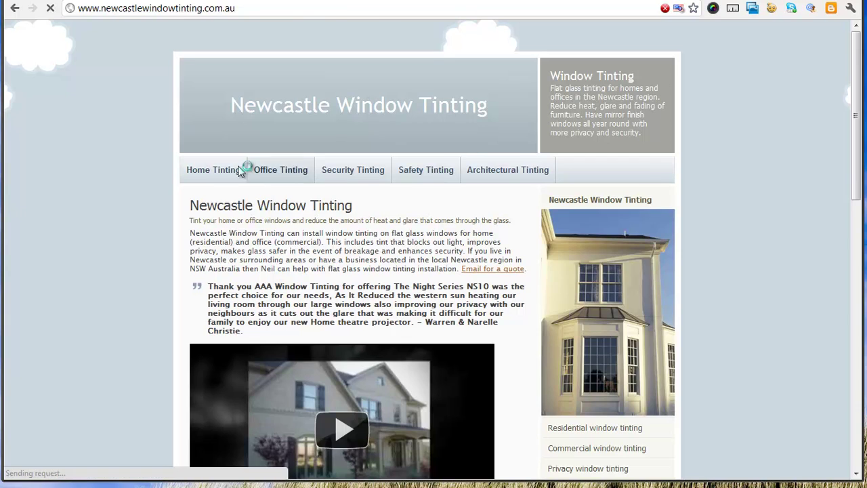
{"action": "scroll", "coordinate": [505, 297], "scroll_direction": "down", "scroll_amount": 3}
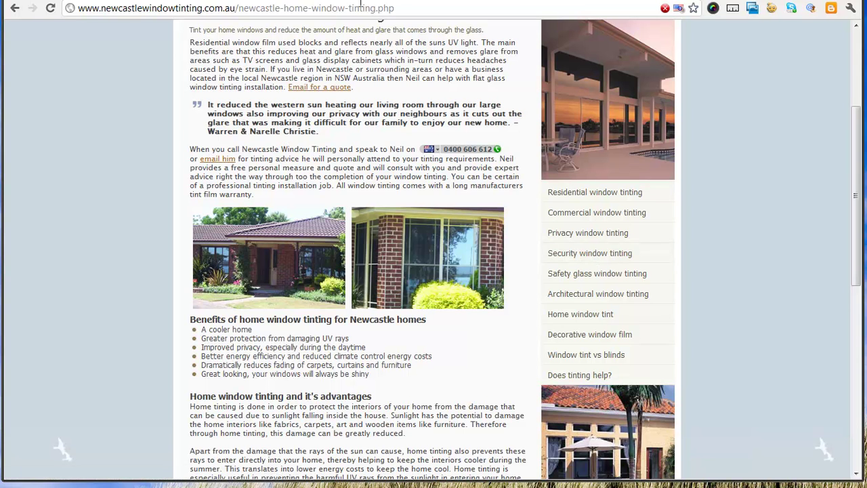
{"action": "left_click", "coordinate": [372, 8]}
{"action": "key", "text": "ctrl+c"}
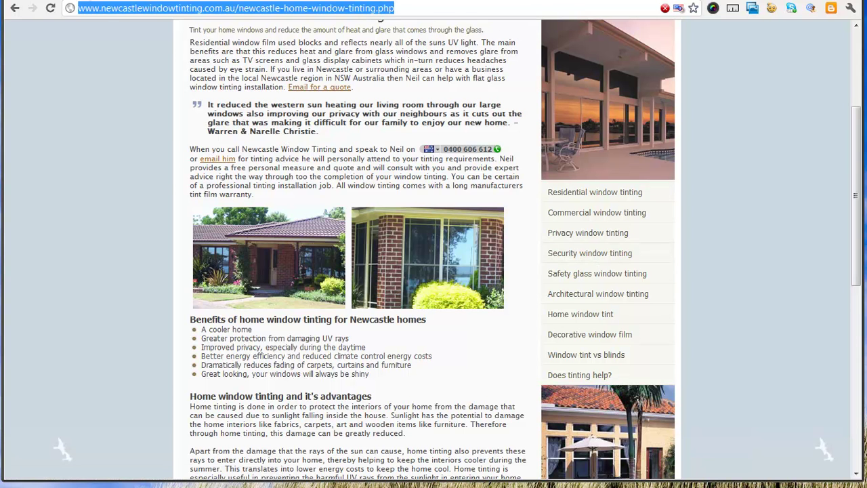
{"action": "left_click", "coordinate": [112, 0]}
{"action": "left_click", "coordinate": [519, 374]}
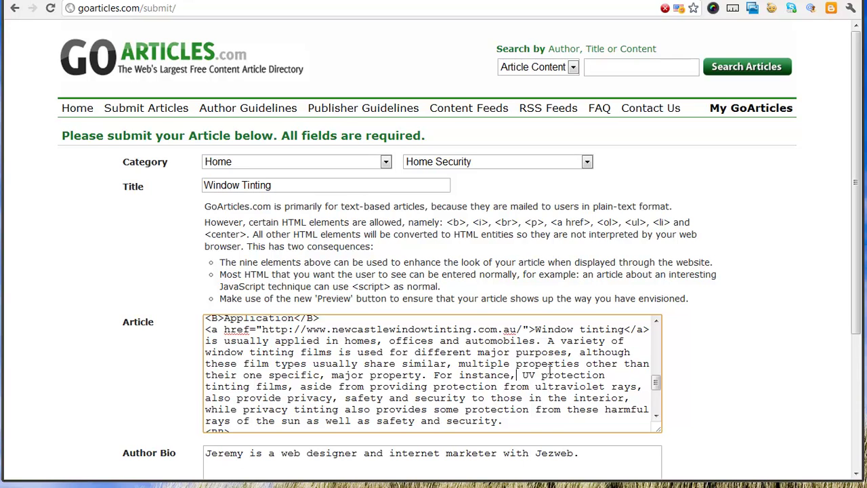
- Add '(window tinting)' after 'residential' and link the phrase to the pasted home-tinting URL
{"action": "scroll", "coordinate": [550, 371], "scroll_direction": "down", "scroll_amount": 4}
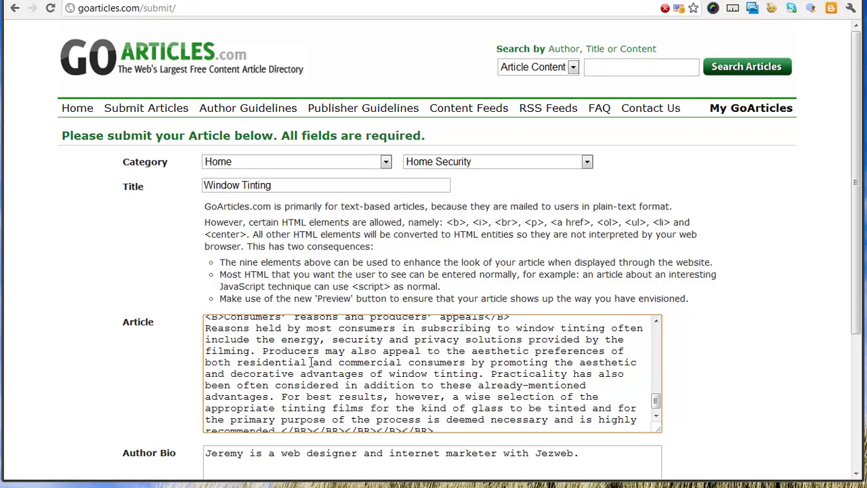
{"action": "type", "text": "(window tinting"}
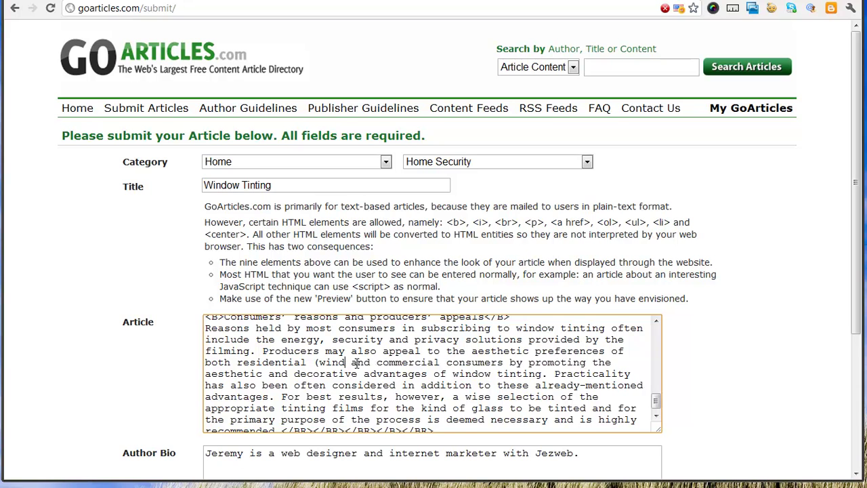
{"action": "type", "text": ")"}
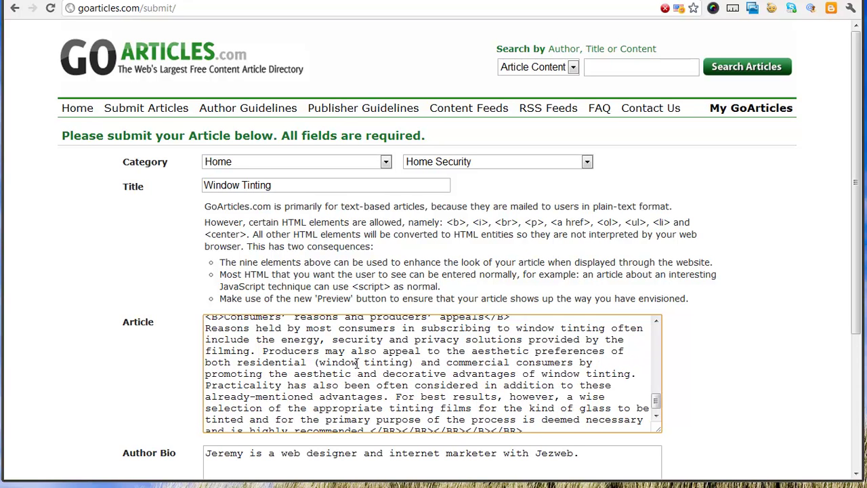
{"action": "left_click", "coordinate": [237, 363]}
{"action": "type", "text": "<a href"}
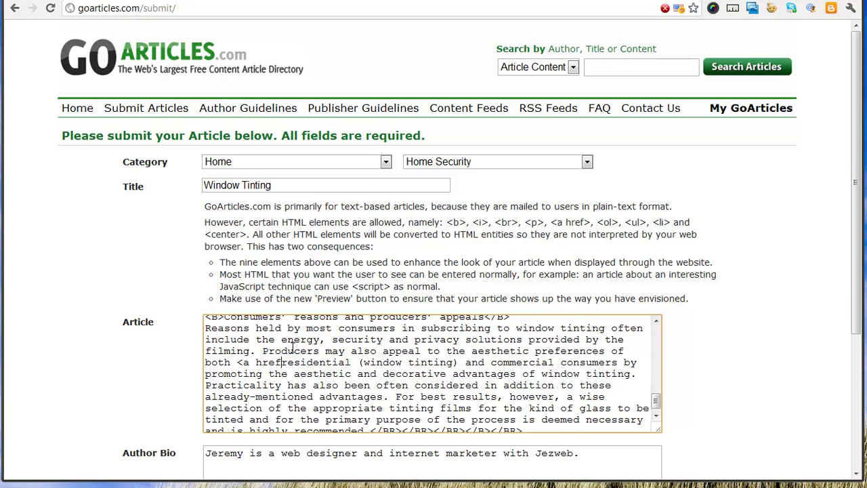
{"action": "type", "text": "=\""}
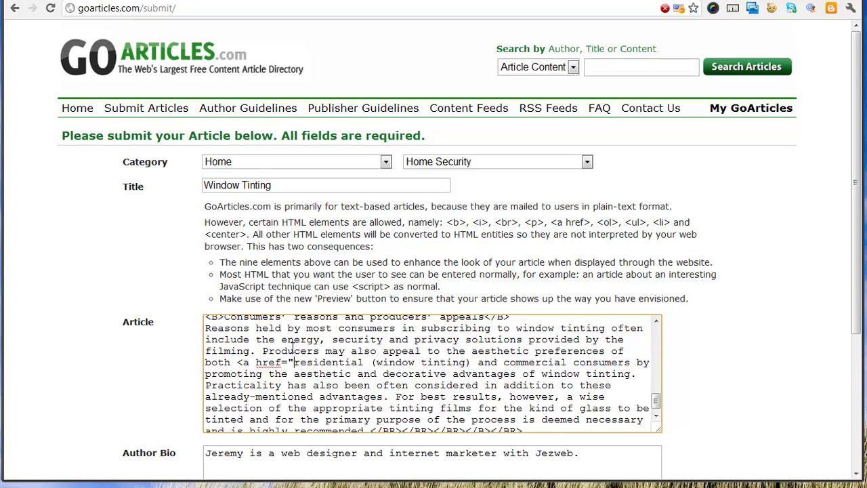
{"action": "key", "text": "ctrl+v"}
{"action": "type", "text": "\""}
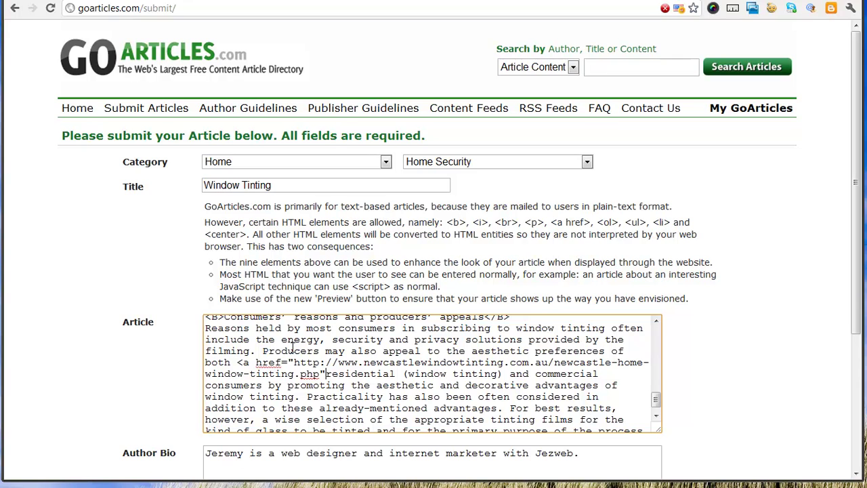
{"action": "type", "text": ">"}
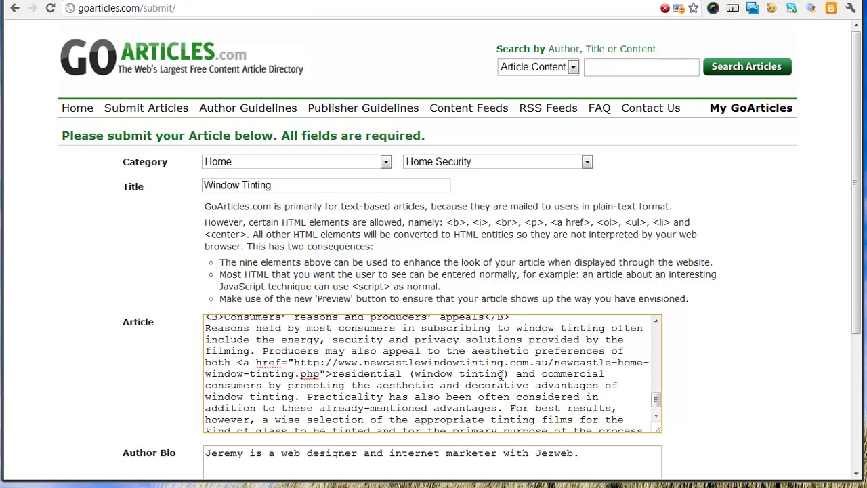
{"action": "type", "text": "</a>"}
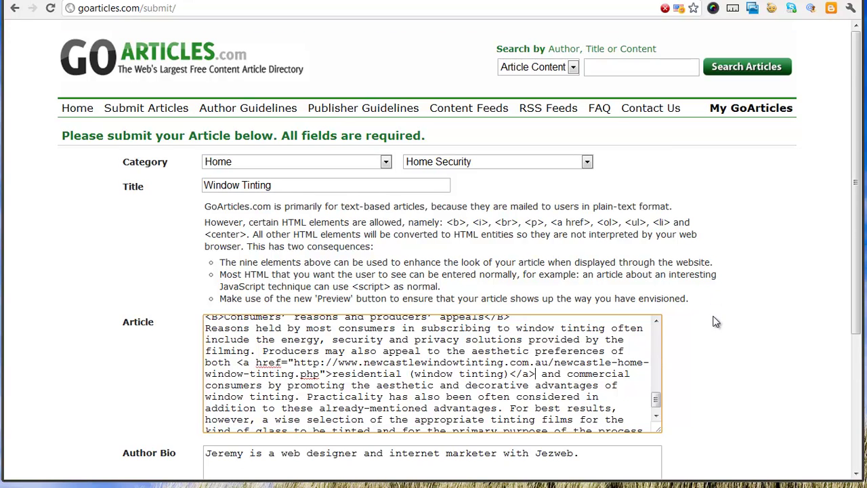
{"action": "scroll", "coordinate": [718, 322], "scroll_direction": "down", "scroll_amount": 1}
{"action": "left_click", "coordinate": [534, 391]}
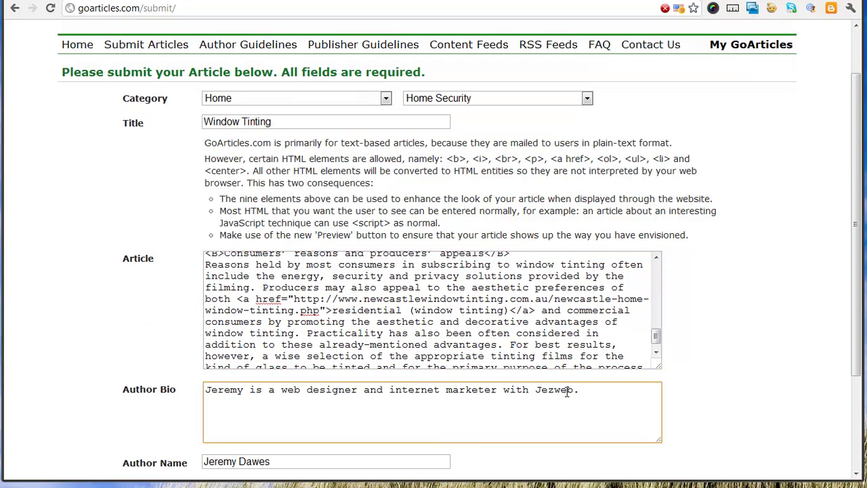
{"action": "type", "text": "Jezweb"}
{"action": "type", "text": ", an"}
{"action": "type", "text": " Australian web de"}
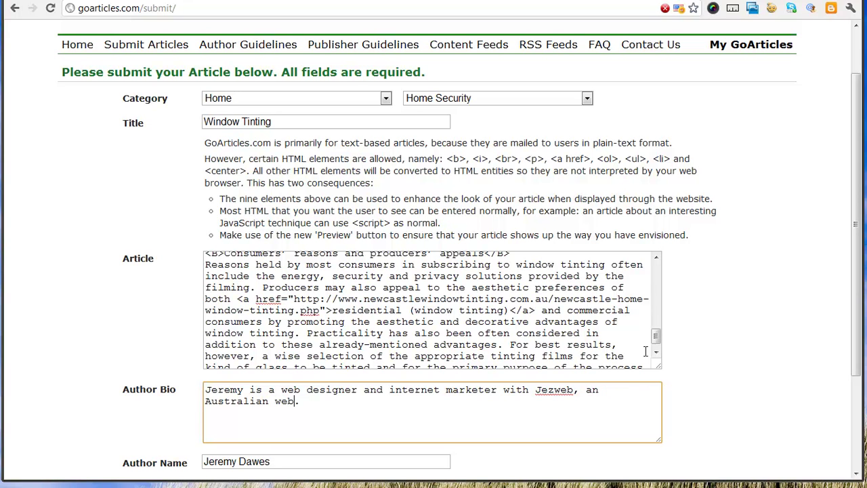
{"action": "type", "text": "signed"}
{"action": "key", "text": "BackSpace"}
{"action": "key", "text": "BackSpace"}
{"action": "type", "text": "company."}
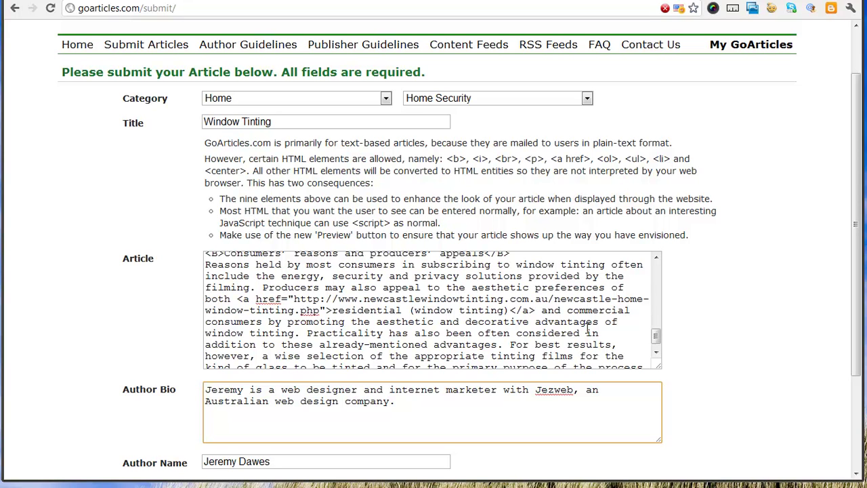
{"action": "left_click", "coordinate": [535, 391]}
{"action": "type", "text": "<a href="}
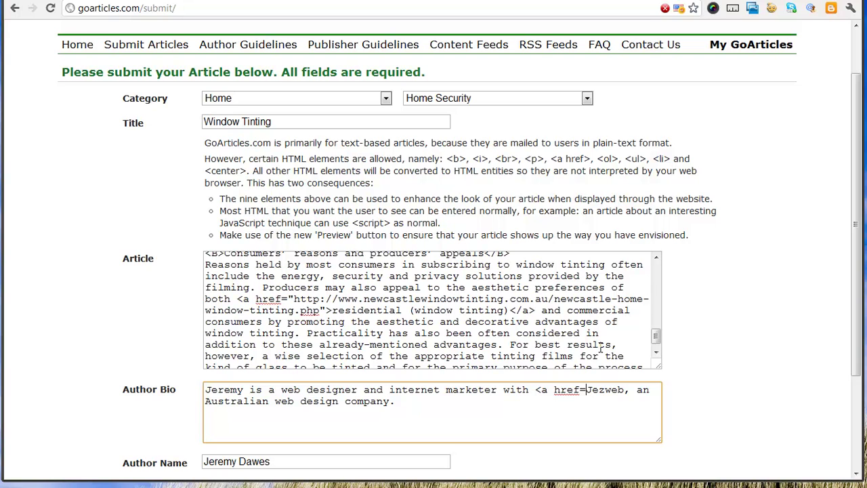
{"action": "type", "text": "\"http://w"}
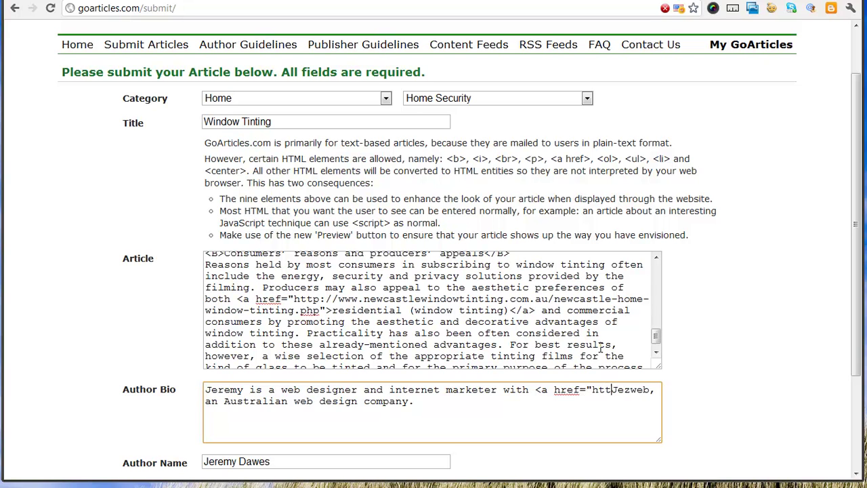
{"action": "type", "text": "ww.jezweb.com.a"}
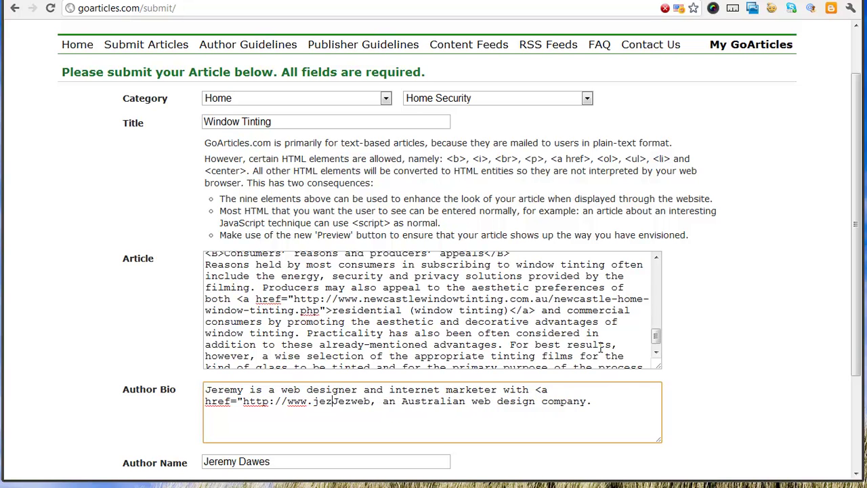
{"action": "type", "text": "u"}
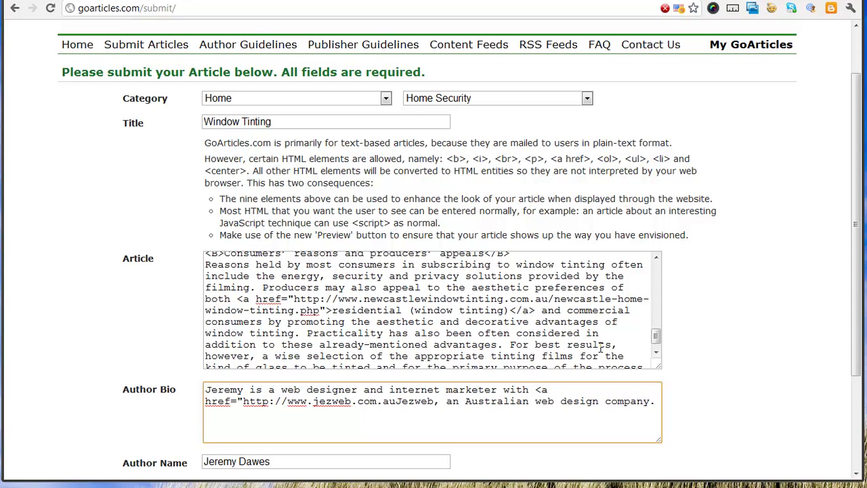
{"action": "type", "text": "\">"}
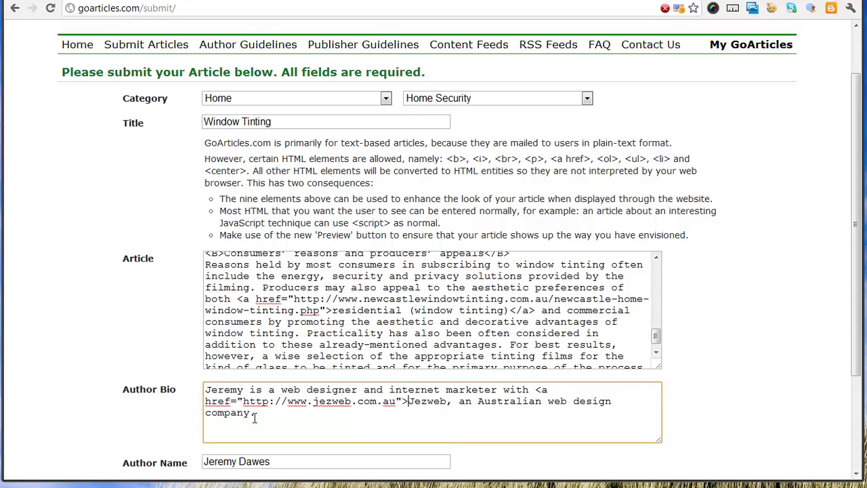
{"action": "left_click", "coordinate": [252, 414]}
{"action": "type", "text": "</a>"}
- Append 'Based in Newcastle, NSW Australia.' to the end of the author bio
{"action": "left_click", "coordinate": [424, 424]}
{"action": "type", "text": "Based in Newcastle, NSW "}
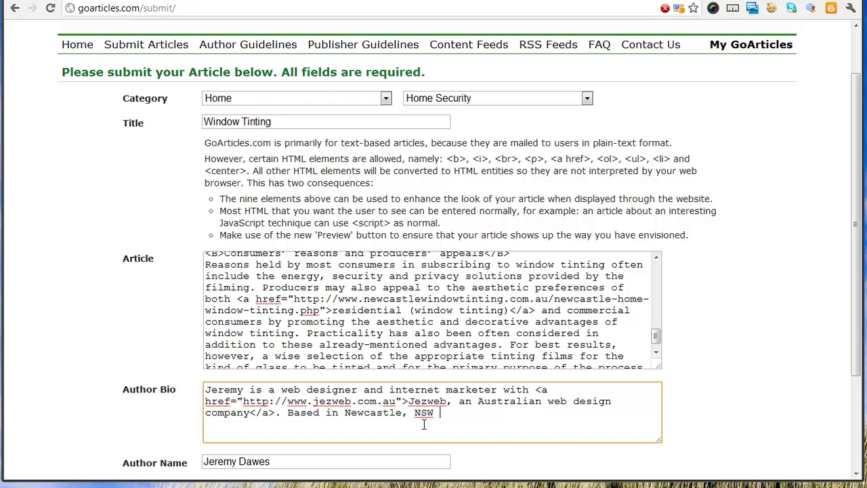
{"action": "type", "text": "Australika"}
{"action": "key", "text": "BackSpace"}
{"action": "key", "text": "BackSpace"}
{"action": "key", "text": "BackSpace"}
{"action": "type", "text": "ia"}
{"action": "scroll", "coordinate": [758, 365], "scroll_direction": "down", "scroll_amount": 2}
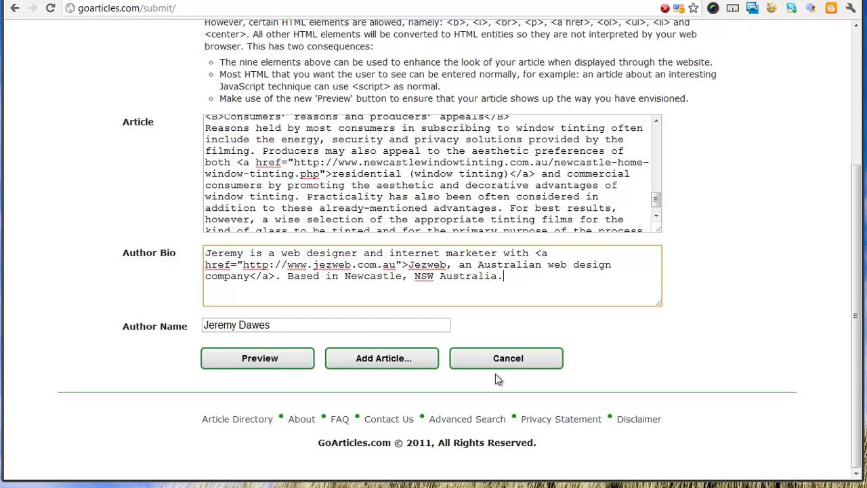
- Preview the article, review its links and author bio, then submit it with Add Article
{"action": "left_click", "coordinate": [291, 359]}
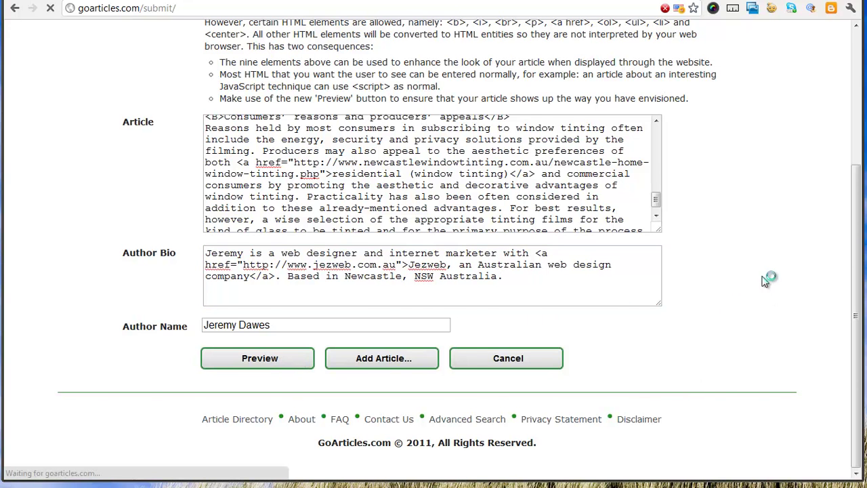
{"action": "scroll", "coordinate": [705, 268], "scroll_direction": "down", "scroll_amount": 3}
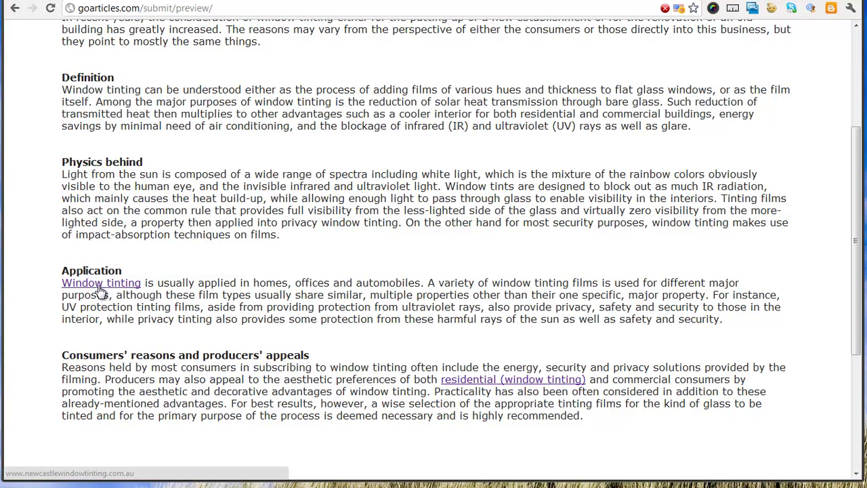
{"action": "scroll", "coordinate": [284, 279], "scroll_direction": "down", "scroll_amount": 3}
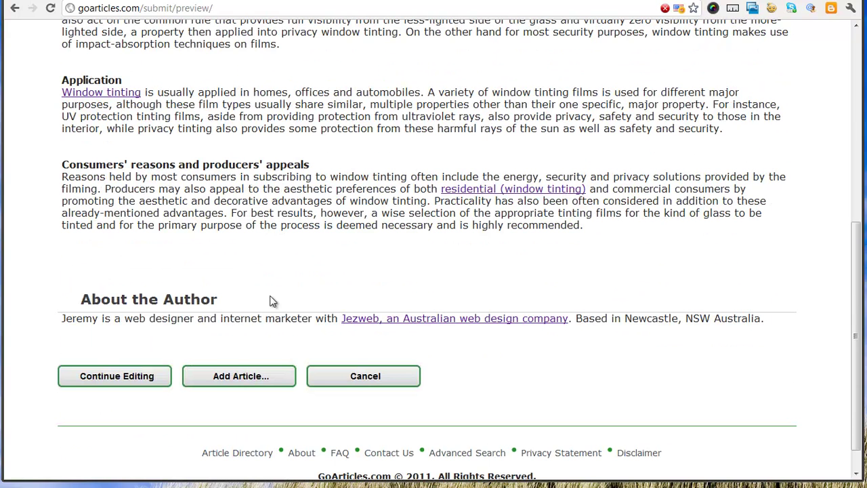
{"action": "left_click", "coordinate": [230, 379]}
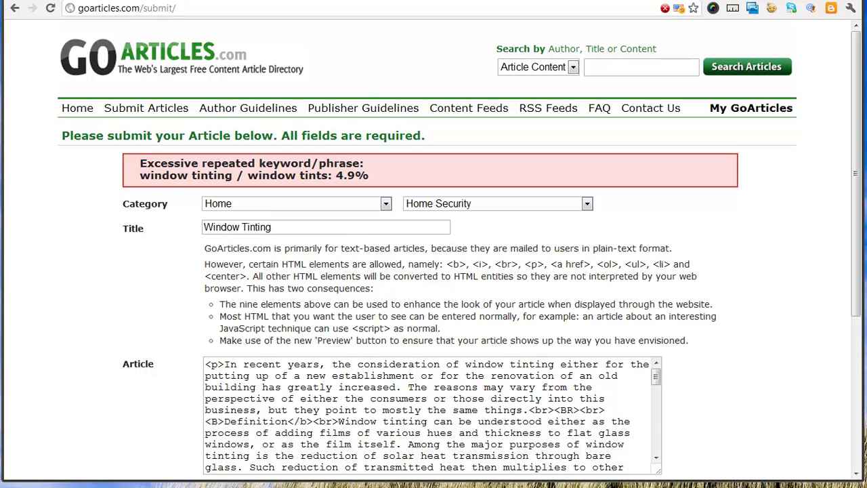
- Delete two occurrences of the word 'window' from the article body
{"action": "left_click_drag", "start_coordinate": [854, 214], "coordinate": [855, 278]}
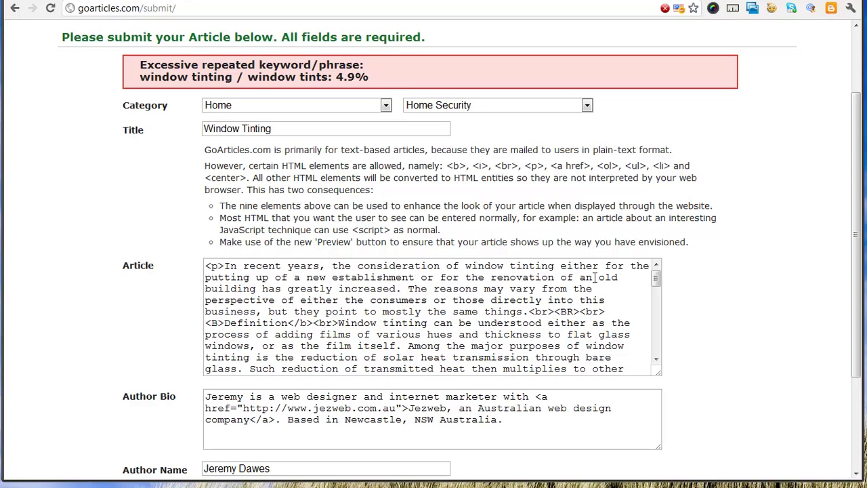
{"action": "left_click", "coordinate": [466, 266]}
{"action": "left_click_drag", "start_coordinate": [479, 270], "coordinate": [510, 269]}
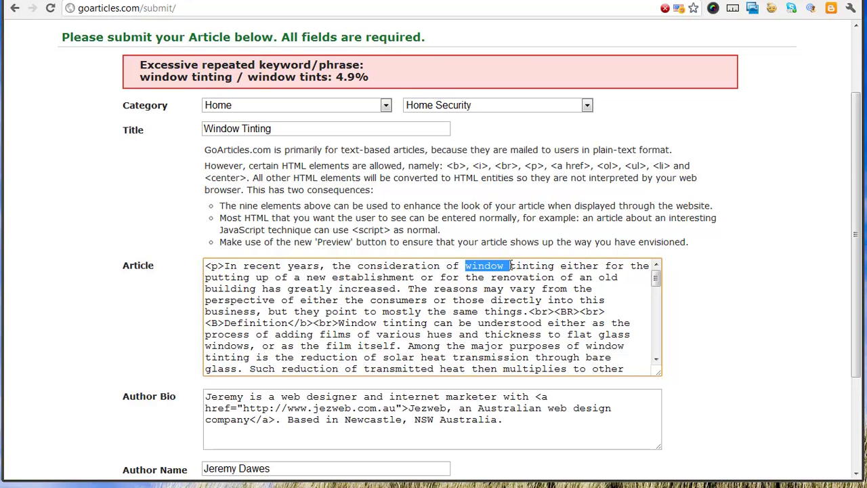
{"action": "key", "text": "Delete"}
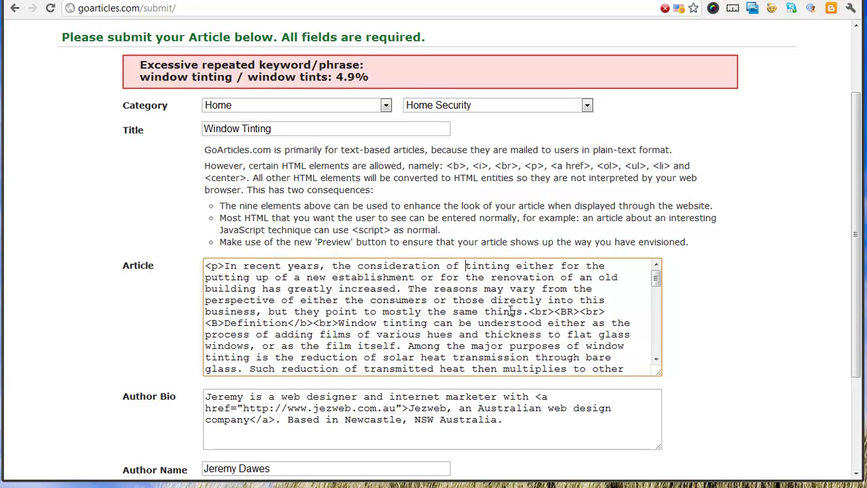
{"action": "scroll", "coordinate": [395, 330], "scroll_direction": "down", "scroll_amount": 1}
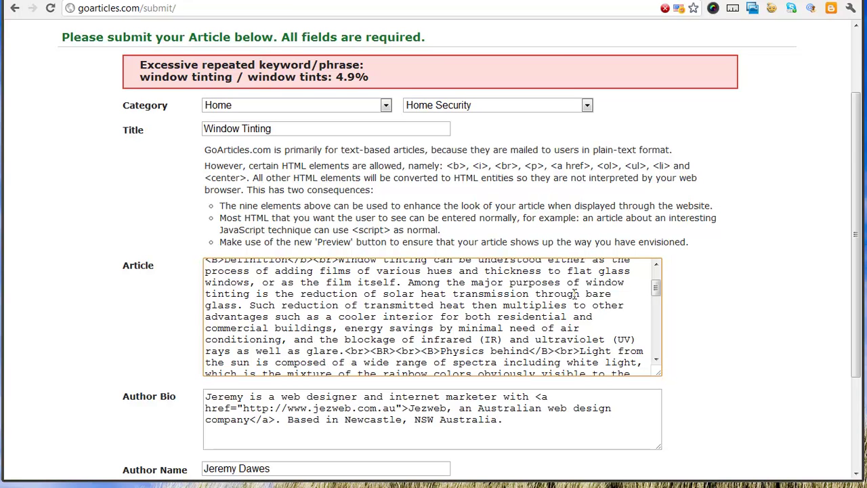
{"action": "left_click_drag", "start_coordinate": [586, 283], "coordinate": [624, 284]}
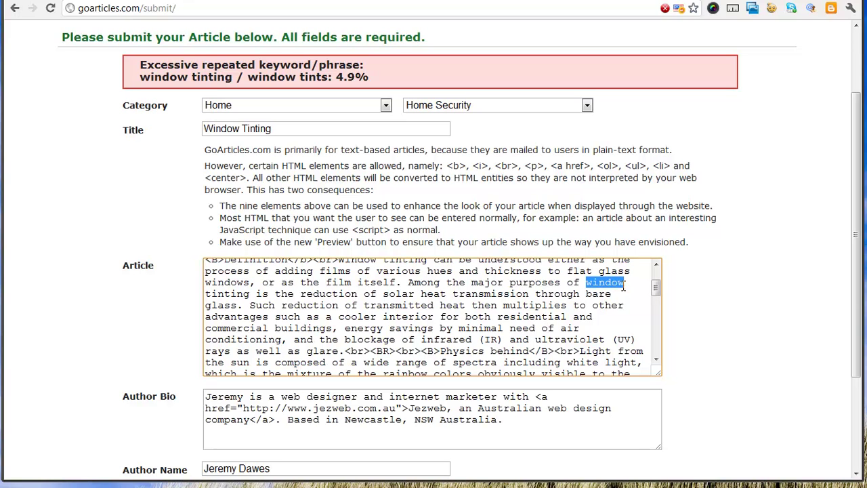
{"action": "key", "text": "Delete"}
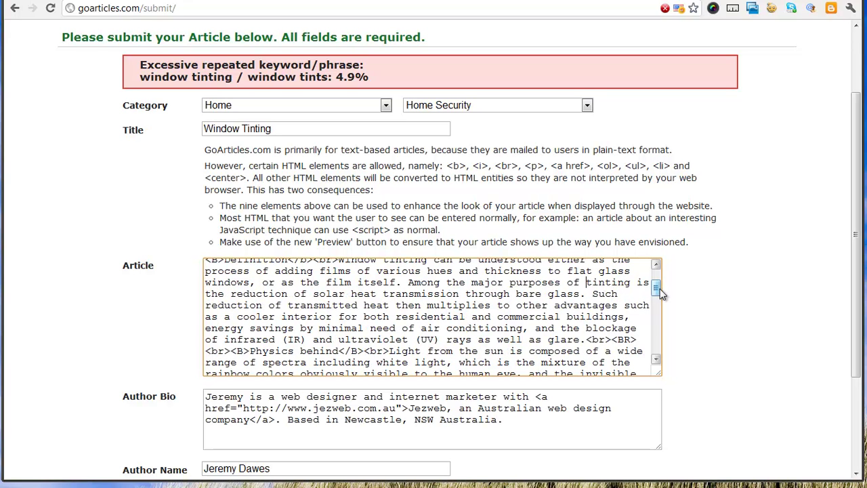
- Change 'Window tints are designed' to 'Window laminates are designed'
{"action": "left_click_drag", "start_coordinate": [655, 288], "coordinate": [655, 333]}
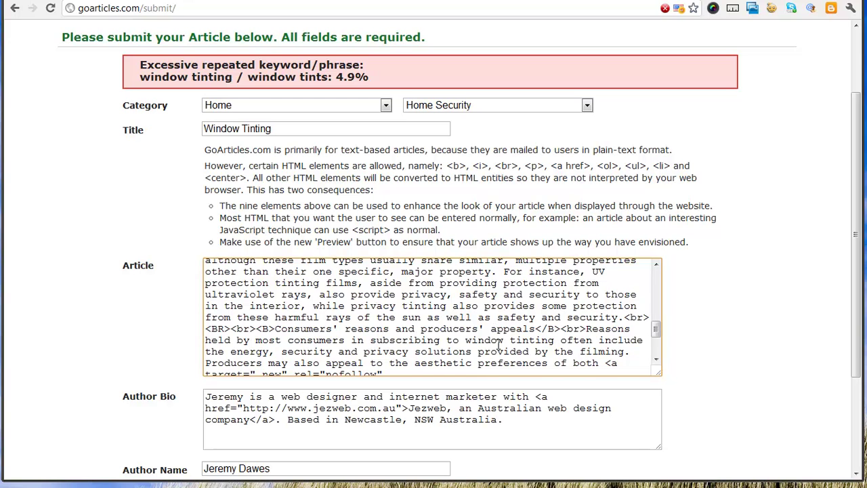
{"action": "scroll", "coordinate": [499, 344], "scroll_direction": "down", "scroll_amount": 3}
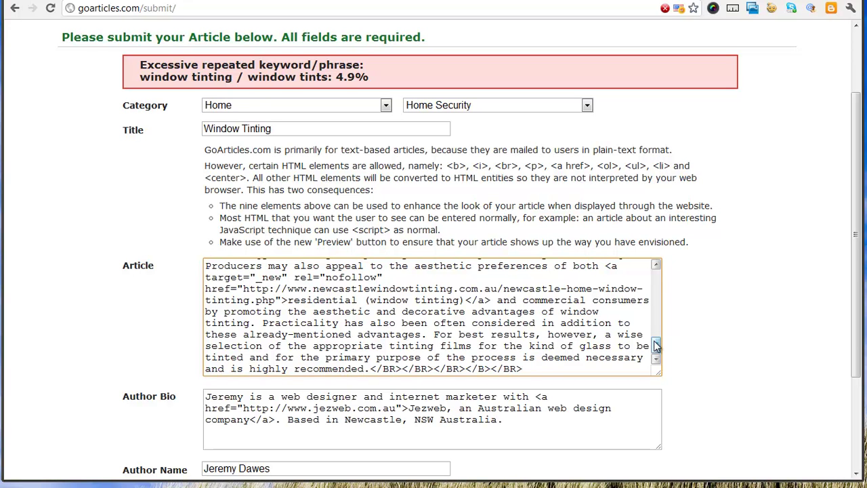
{"action": "left_click_drag", "start_coordinate": [655, 345], "coordinate": [655, 322]}
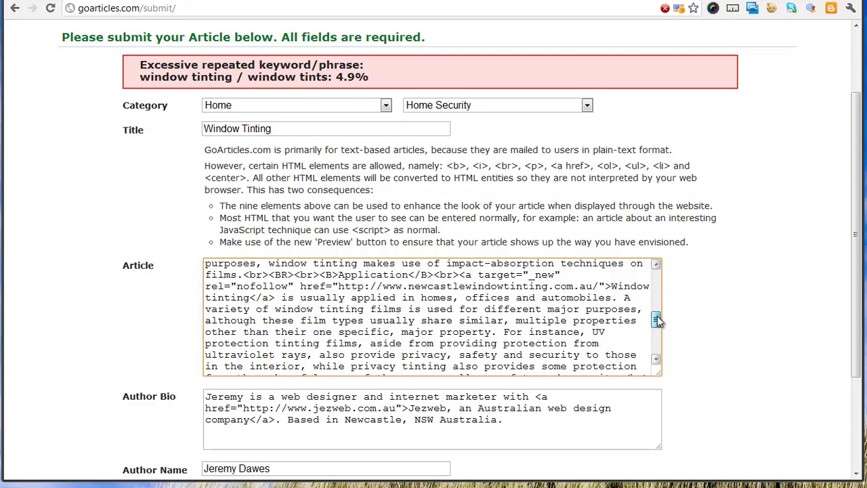
{"action": "left_click_drag", "start_coordinate": [657, 315], "coordinate": [657, 299]}
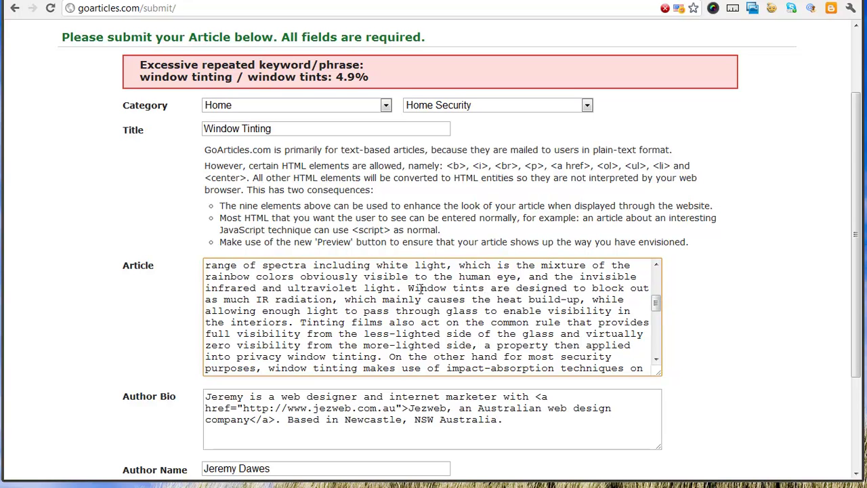
{"action": "left_click_drag", "start_coordinate": [452, 288], "coordinate": [486, 288]}
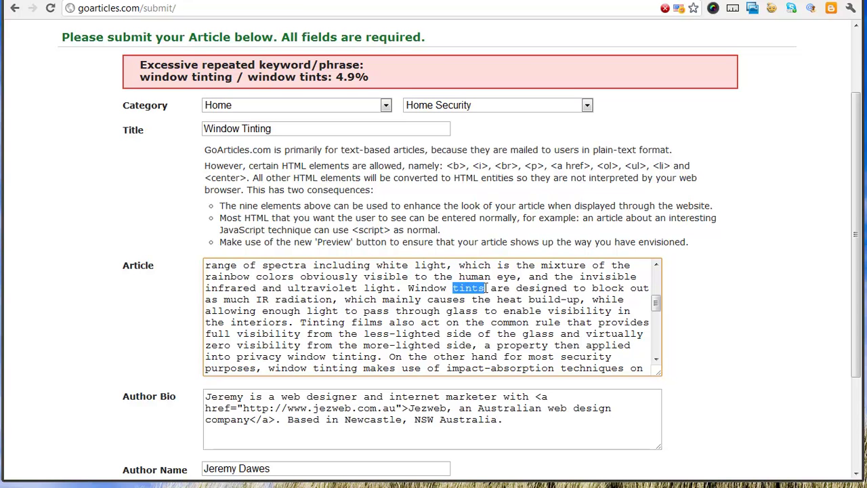
{"action": "type", "text": "laminates"}
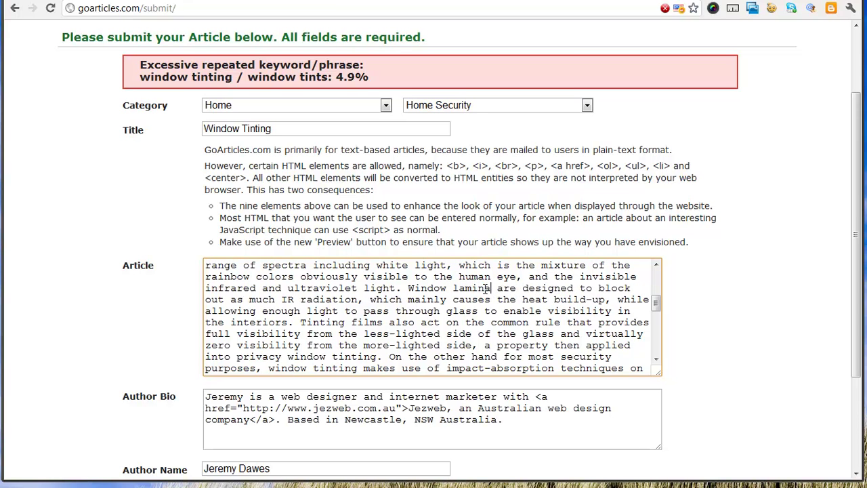
{"action": "scroll", "coordinate": [689, 298], "scroll_direction": "down", "scroll_amount": 3}
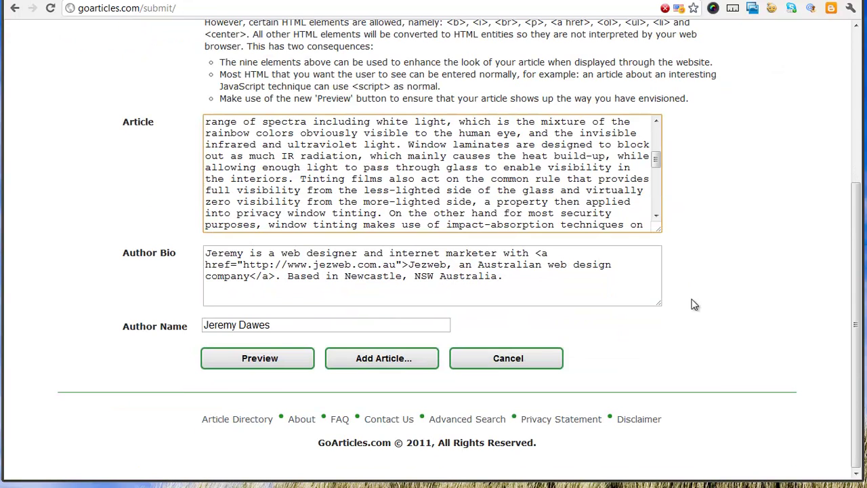
- Submit the Window Tinting article and confirm it appears in Your Article Submissions
{"action": "left_click", "coordinate": [372, 361]}
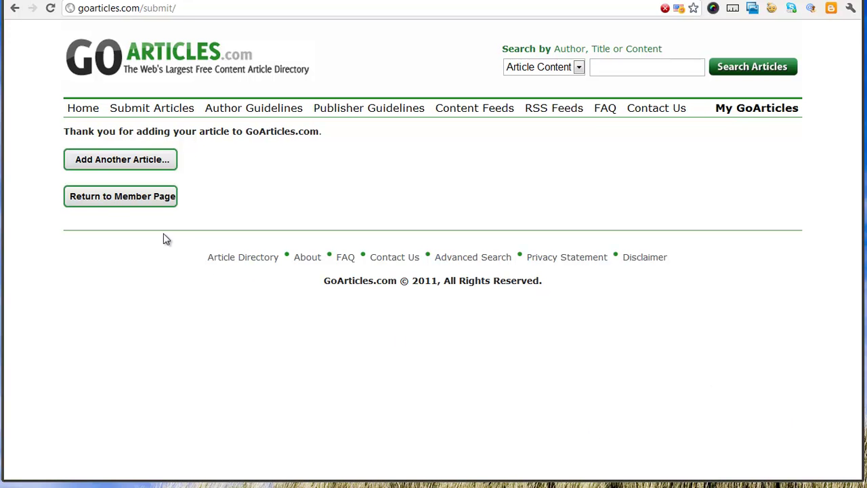
{"action": "left_click", "coordinate": [110, 200]}
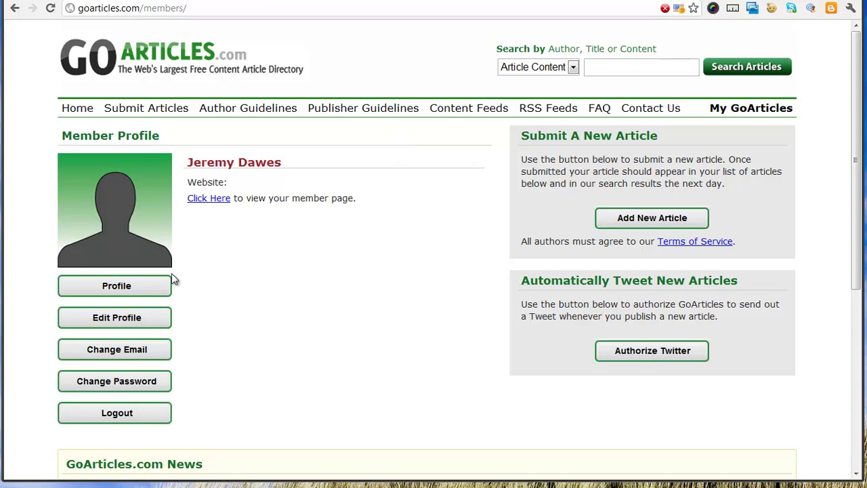
{"action": "scroll", "coordinate": [285, 381], "scroll_direction": "down", "scroll_amount": 3}
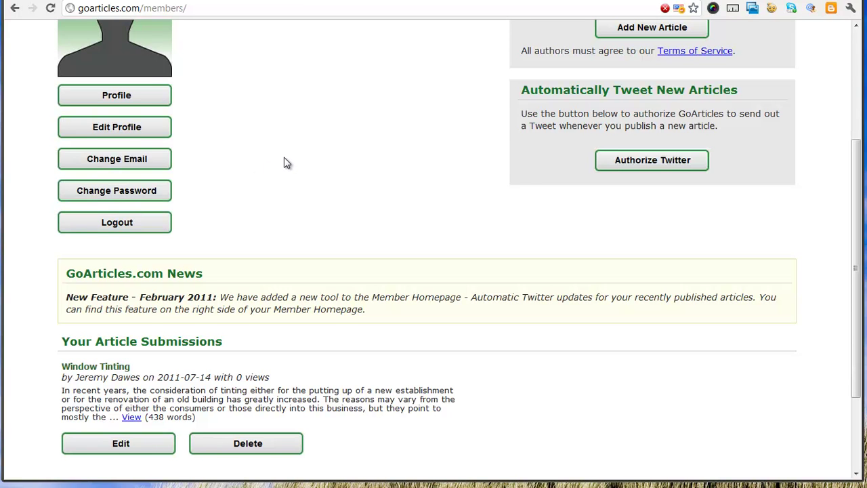
- Authorize GoArticles on Twitter by signing in and approving its access
{"action": "left_click", "coordinate": [650, 166]}
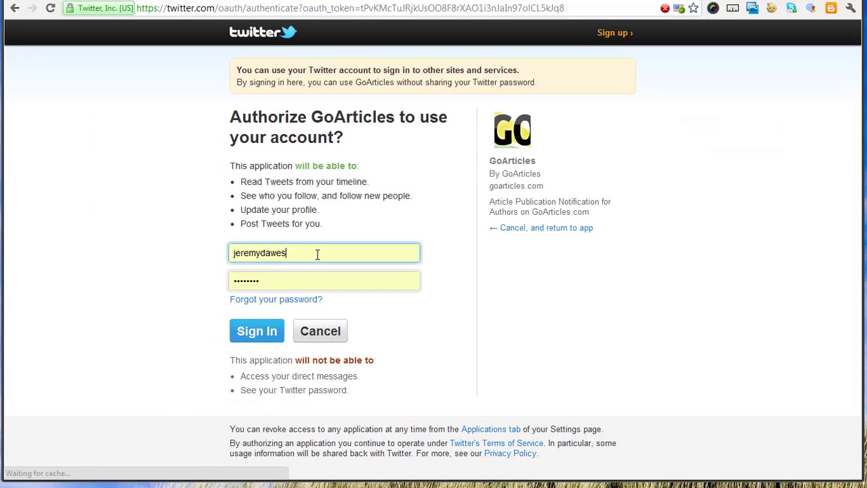
{"action": "left_click", "coordinate": [271, 331]}
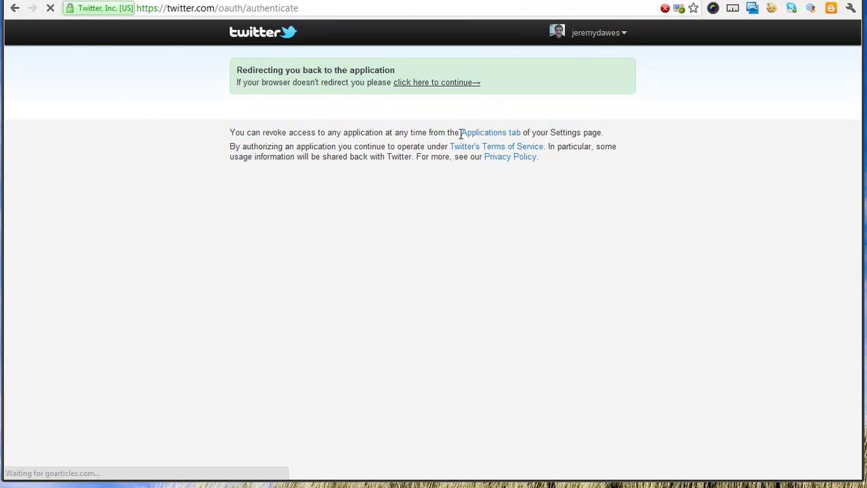
{"action": "scroll", "coordinate": [355, 336], "scroll_direction": "down", "scroll_amount": 5}
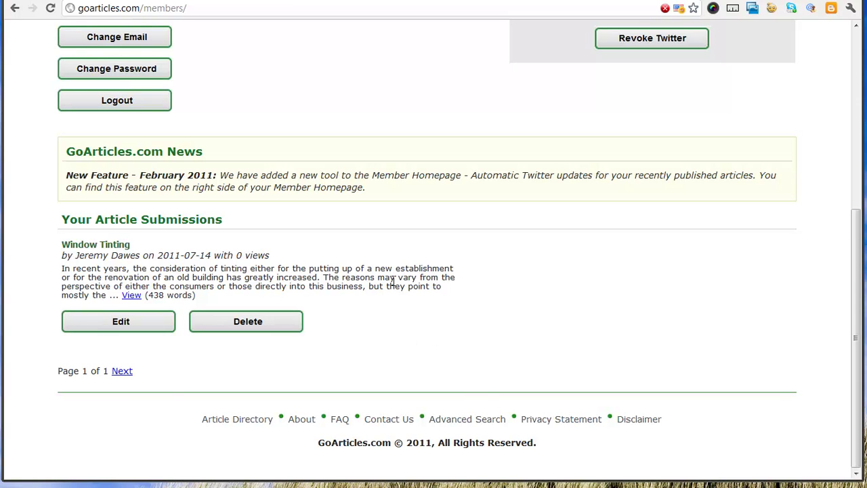
{"action": "scroll", "coordinate": [392, 281], "scroll_direction": "up", "scroll_amount": 5}
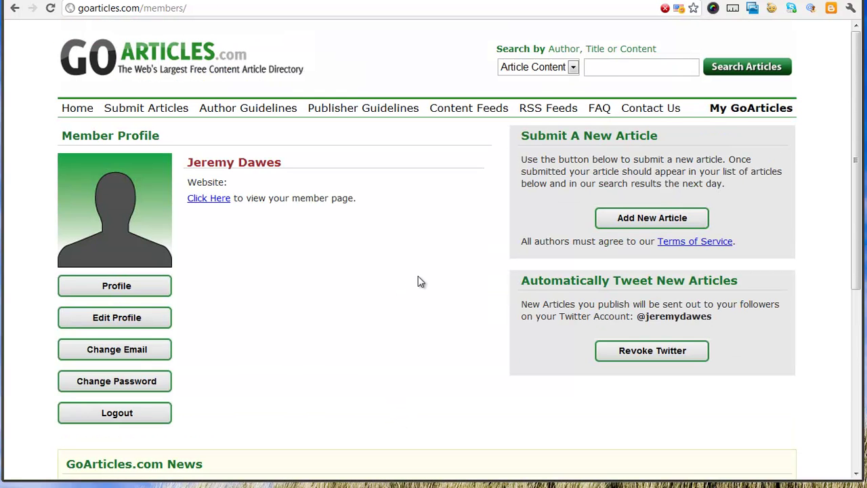
{"action": "left_click", "coordinate": [125, 316]}
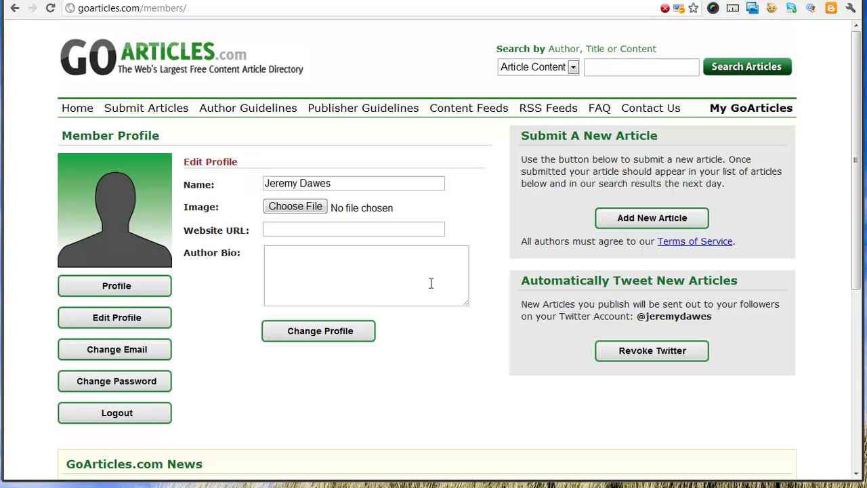
{"action": "left_click", "coordinate": [350, 230]}
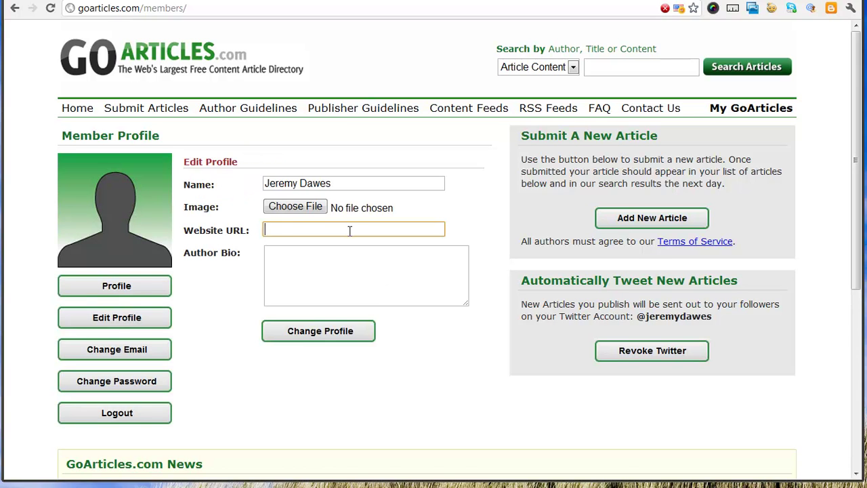
{"action": "type", "text": "http://www.jezweb.com.au"}
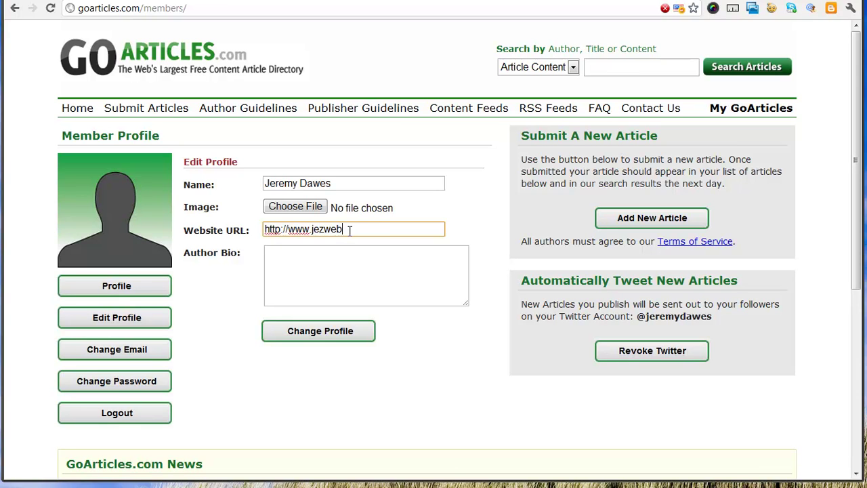
{"action": "left_click", "coordinate": [378, 271]}
{"action": "type", "text": "Web "}
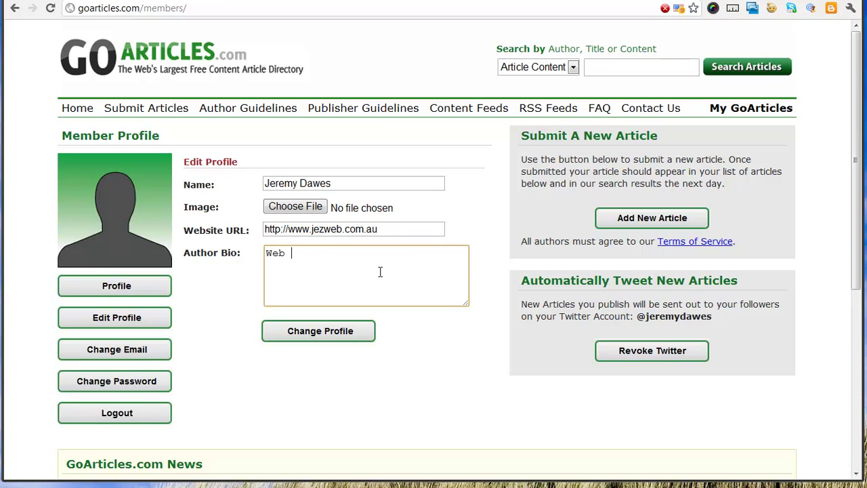
{"action": "type", "text": "designer in Australia"}
{"action": "left_click", "coordinate": [351, 335]}
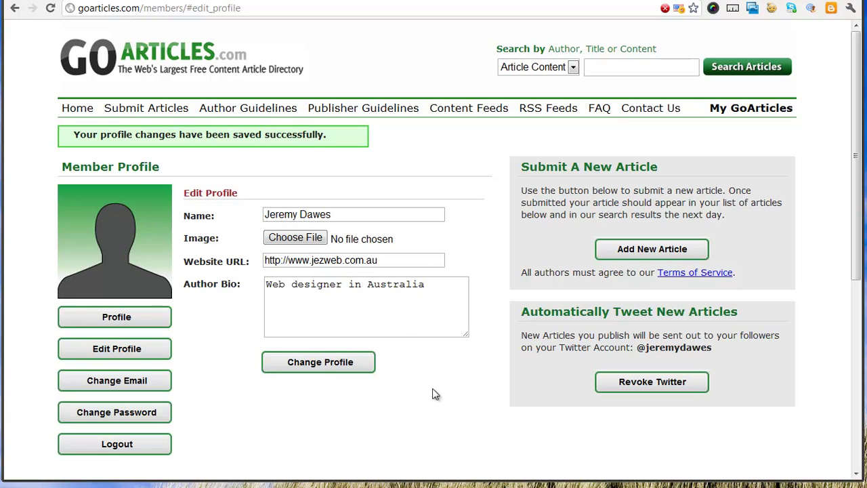
{"action": "scroll", "coordinate": [419, 414], "scroll_direction": "down", "scroll_amount": 5}
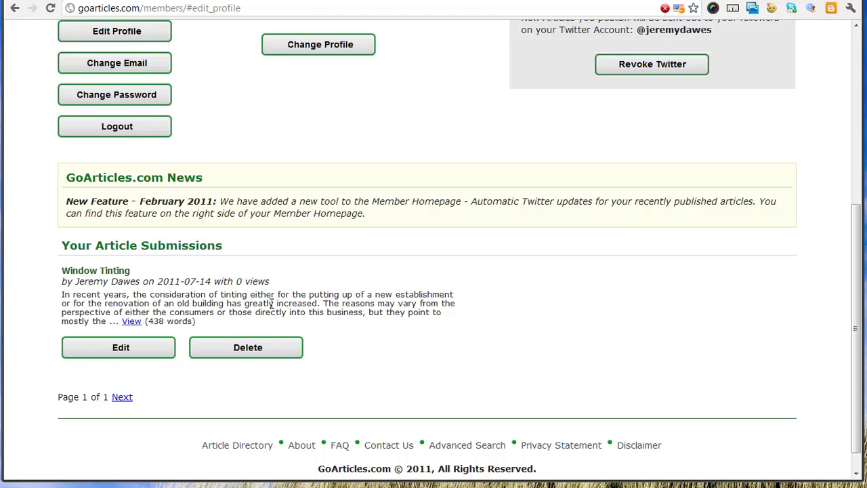
{"action": "scroll", "coordinate": [352, 277], "scroll_direction": "up", "scroll_amount": 2}
{"action": "scroll", "coordinate": [353, 277], "scroll_direction": "up", "scroll_amount": 3}
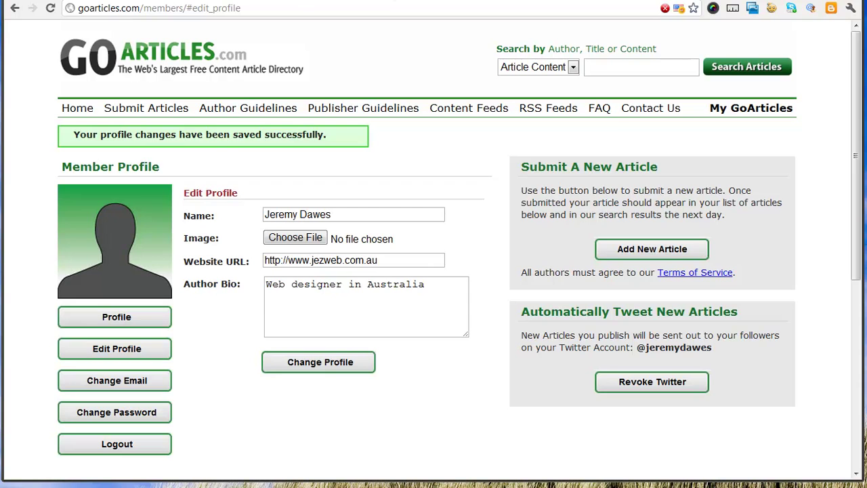
- Select the address of the Newcastle home window tinting page
{"action": "left_click", "coordinate": [672, 1]}
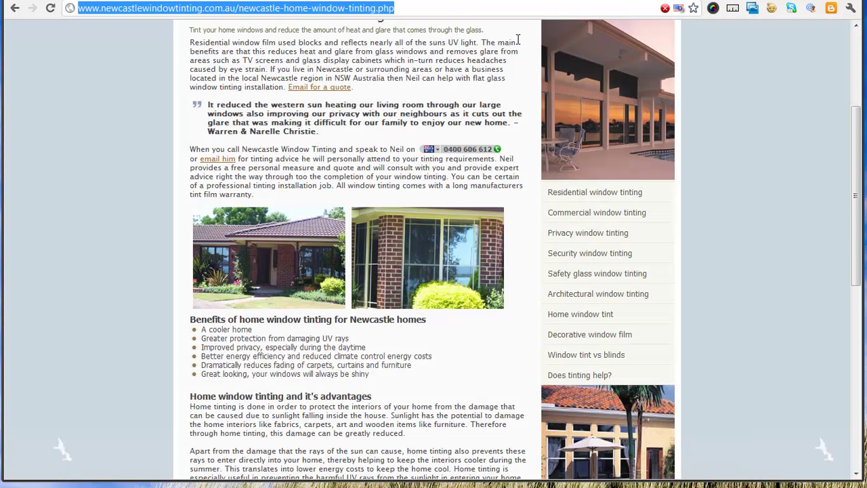
{"action": "left_click", "coordinate": [83, 5]}
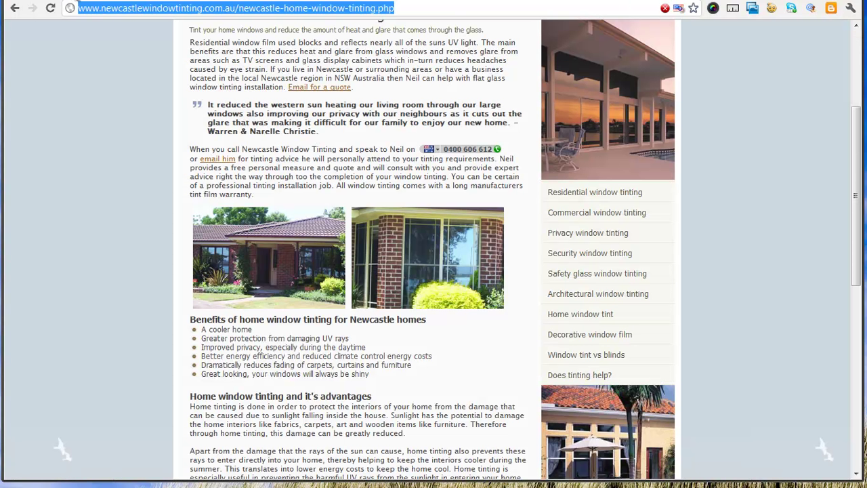